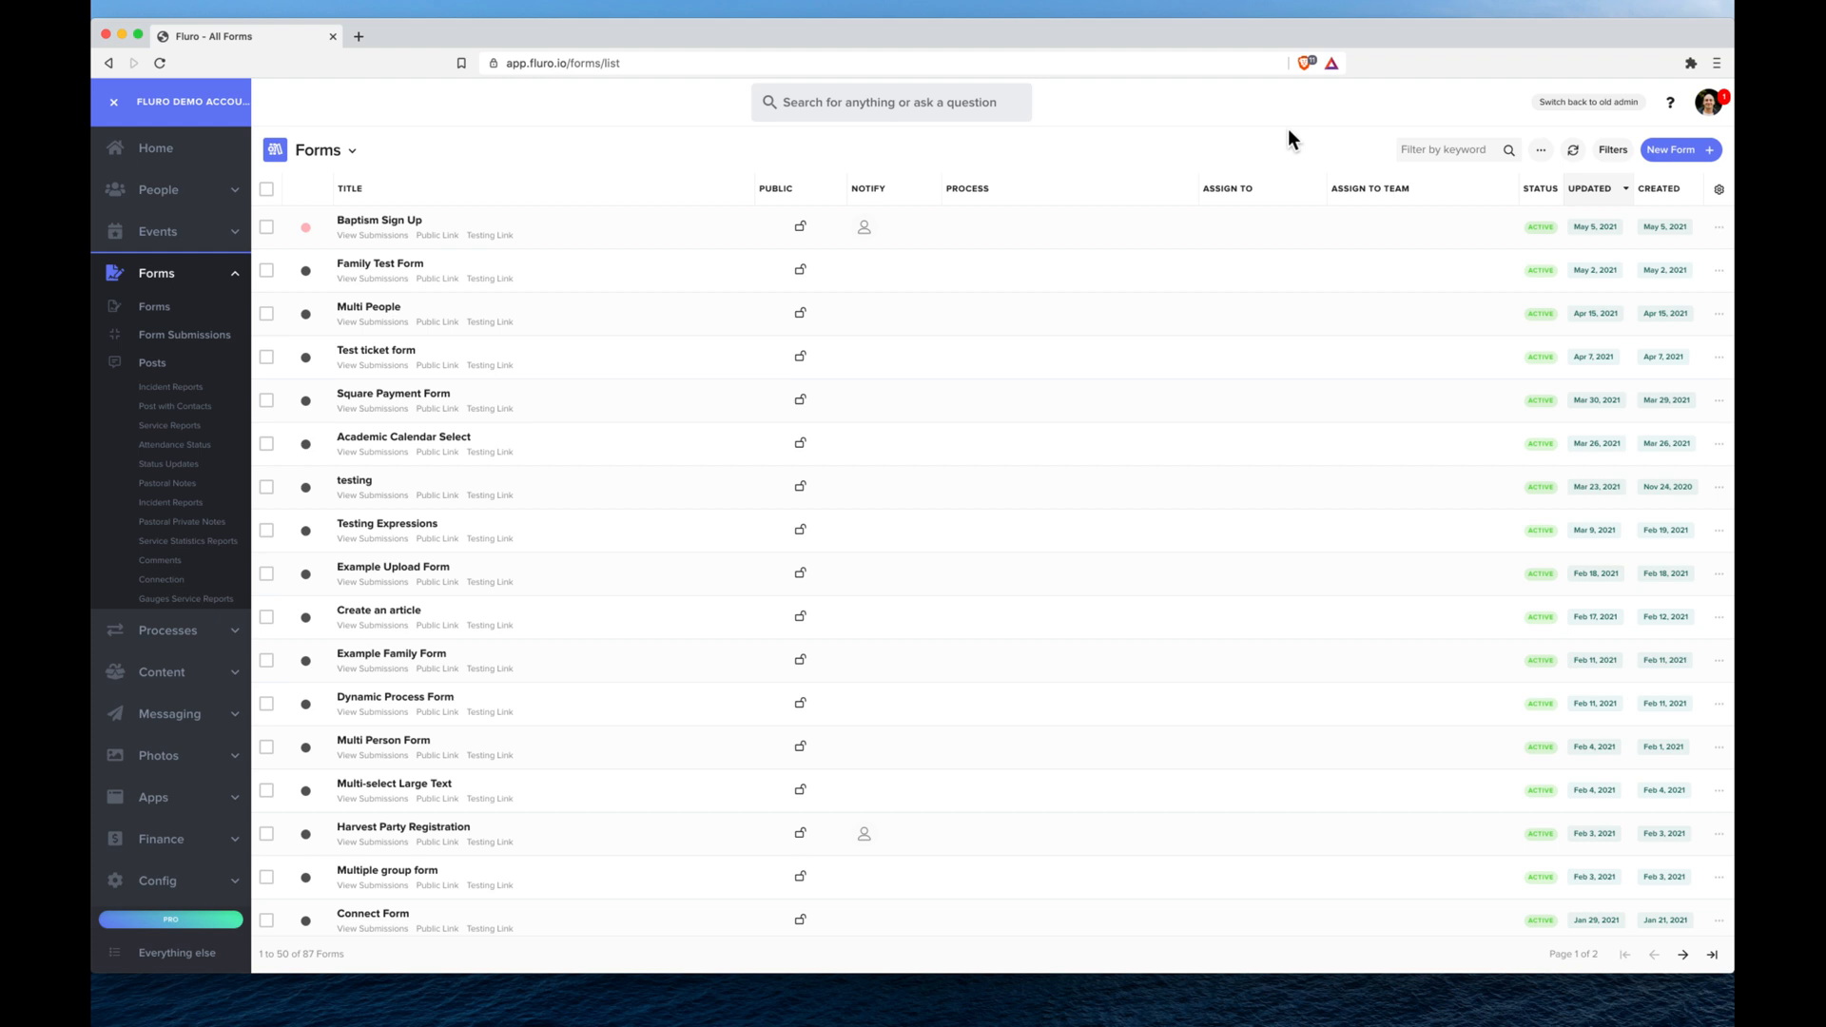
Create a new form titled "Email Example Form"
left_click(1671, 149)
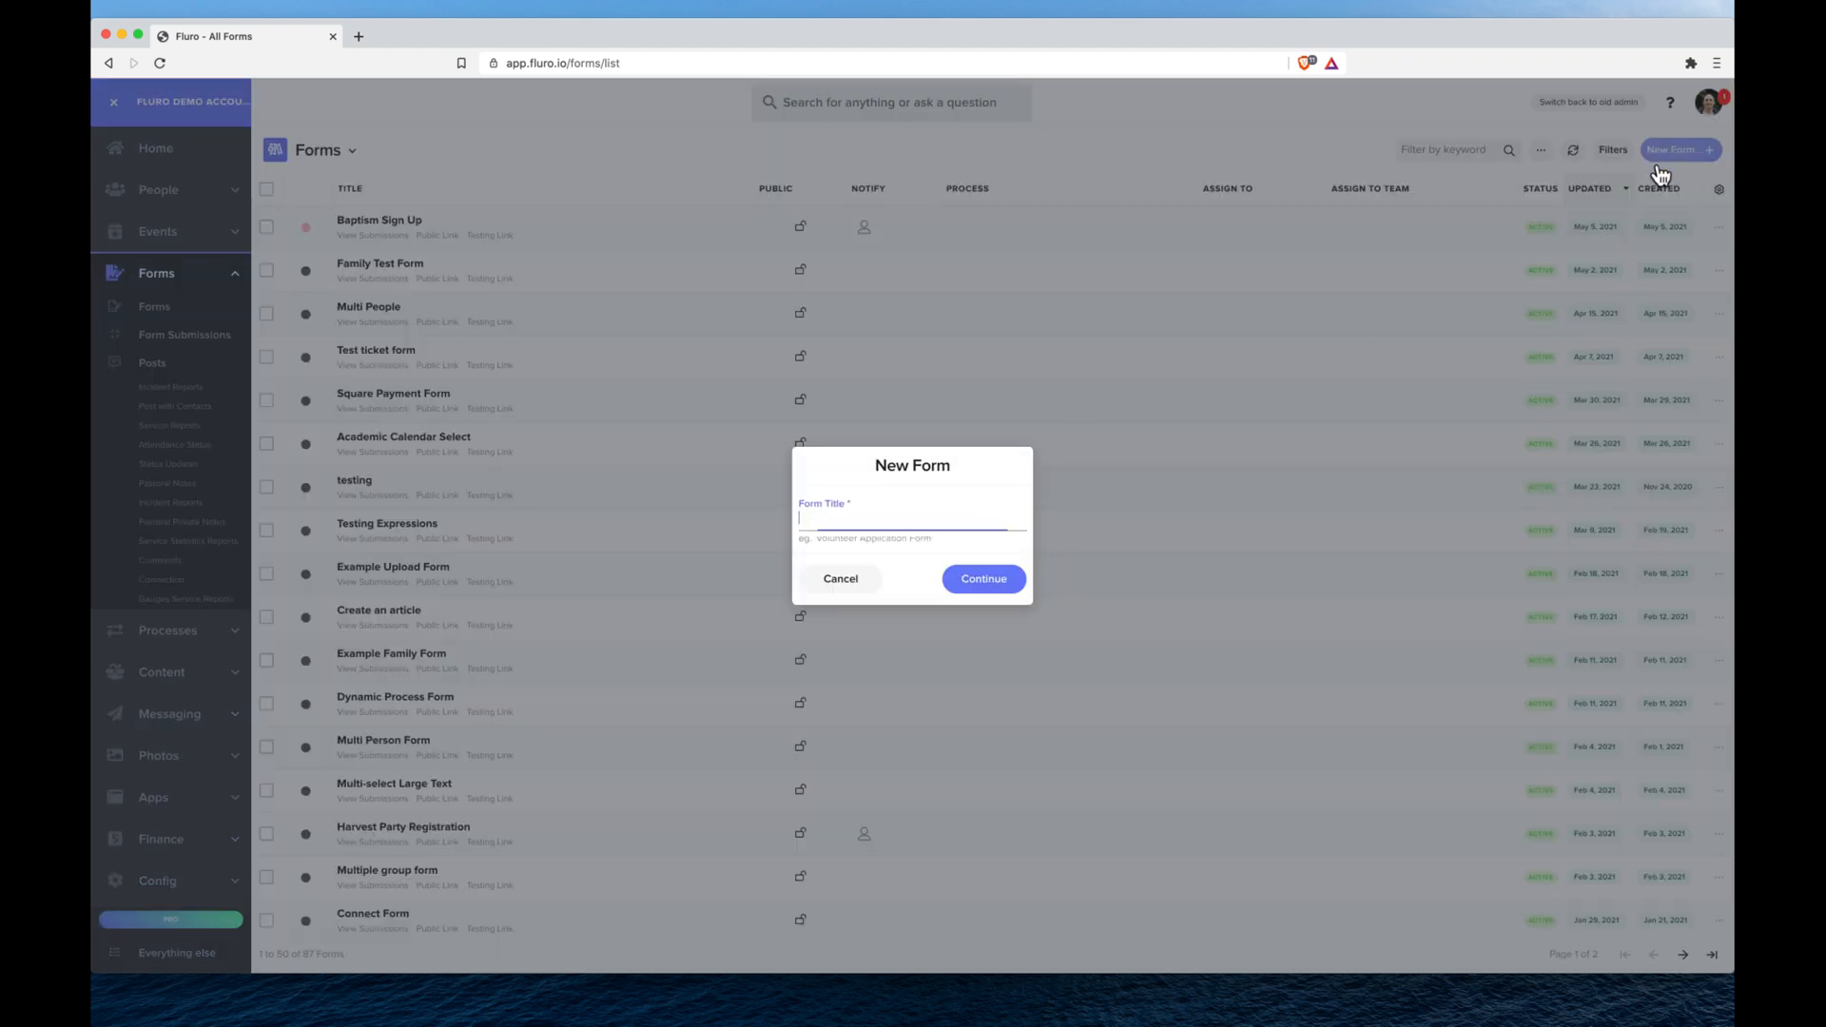
type("Email Example Form")
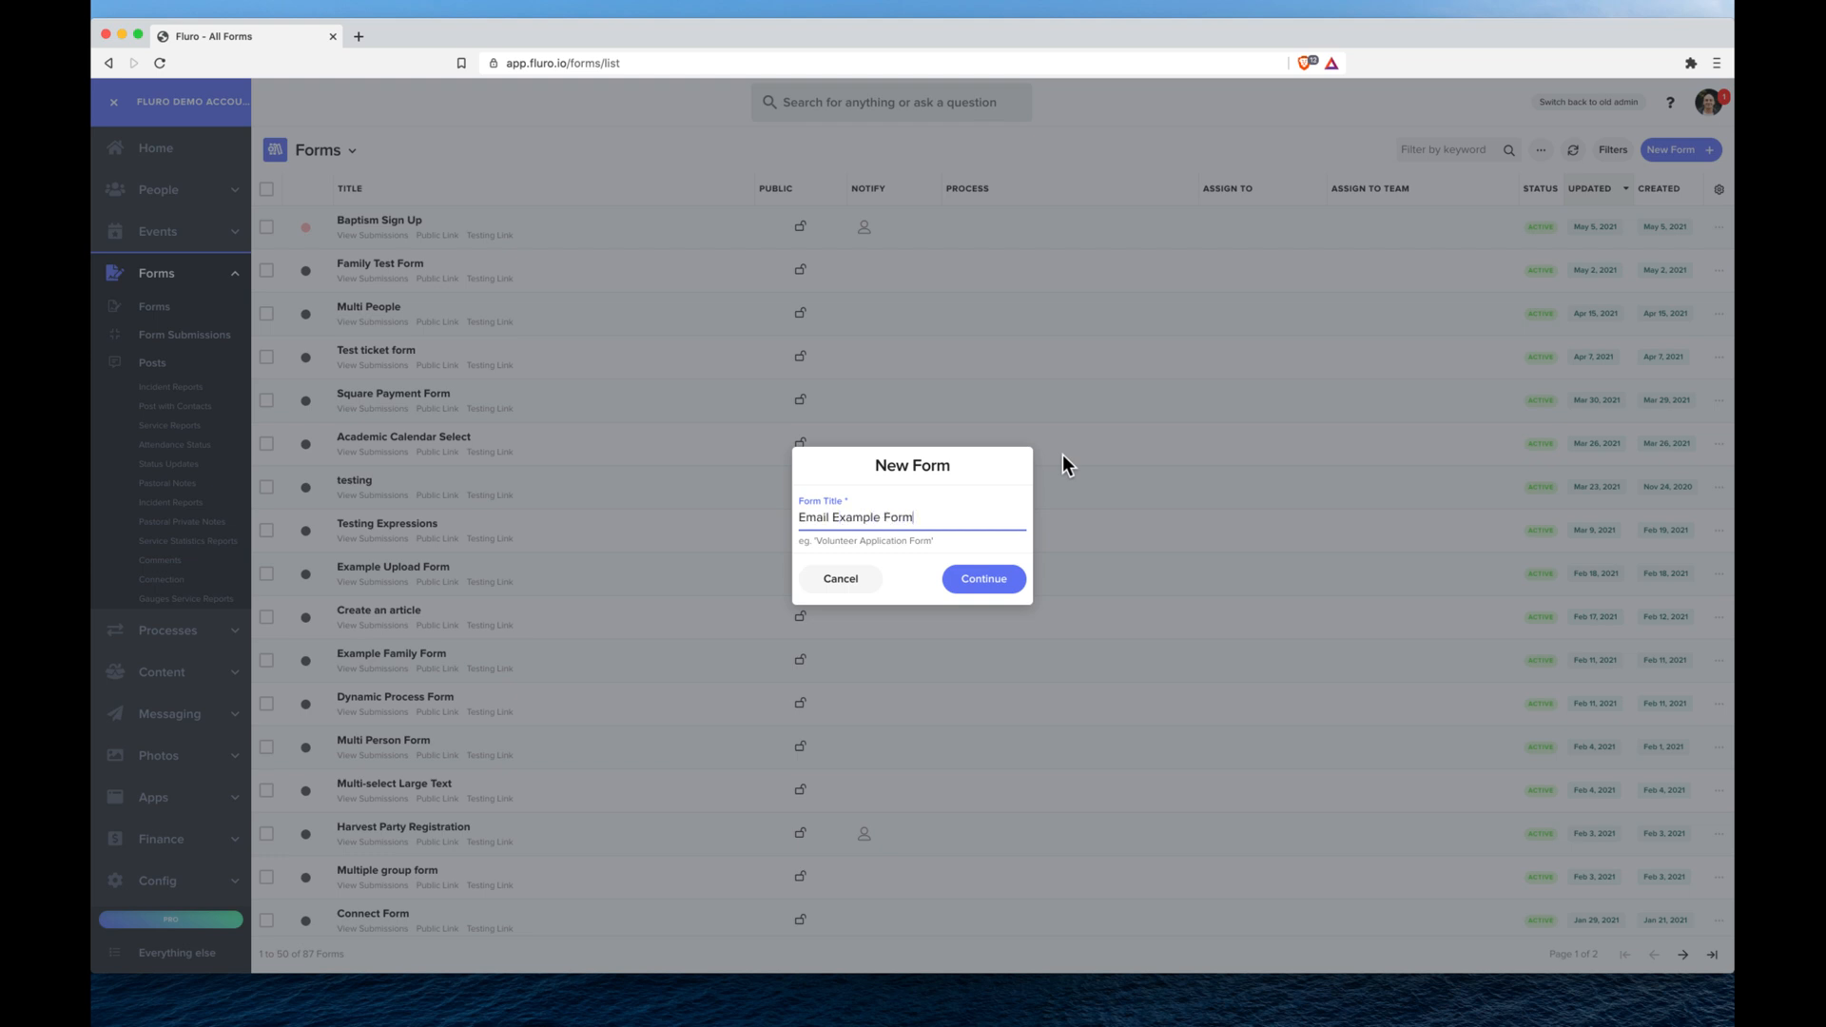
key("Return")
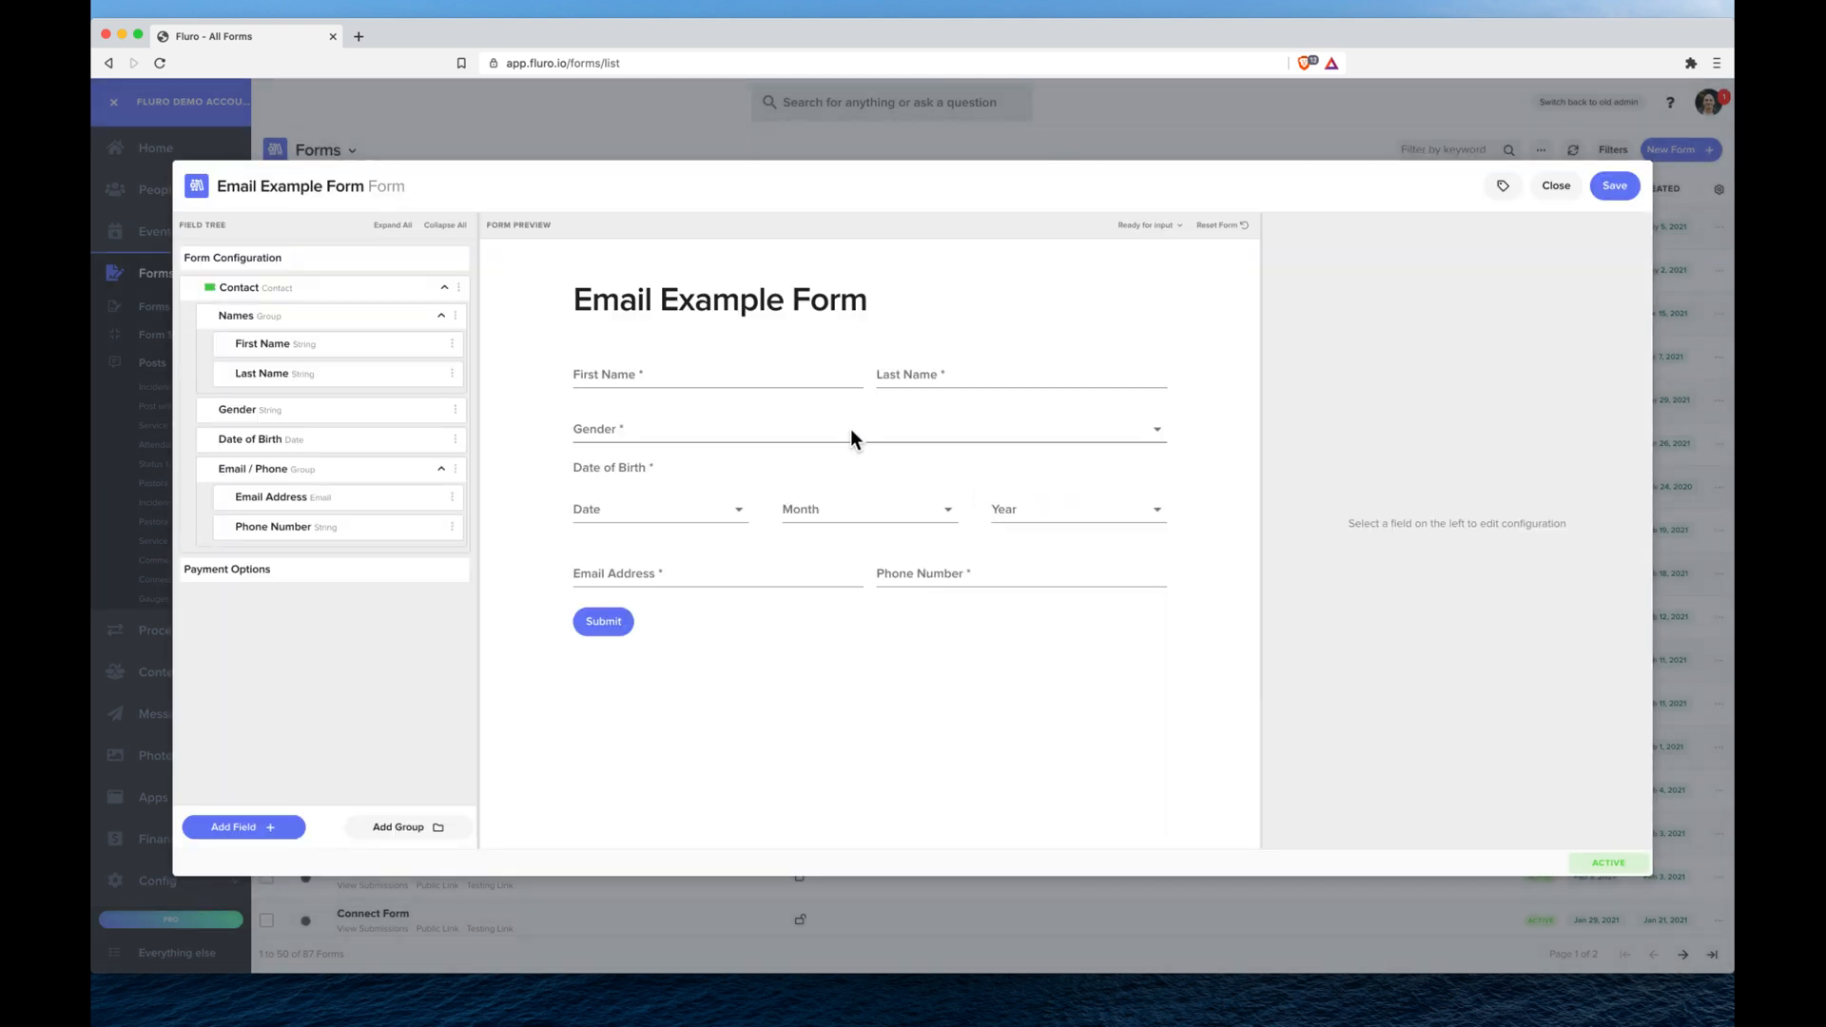
Delete the Gender, Date of Birth and Phone Number fields from the form
left_click(454, 409)
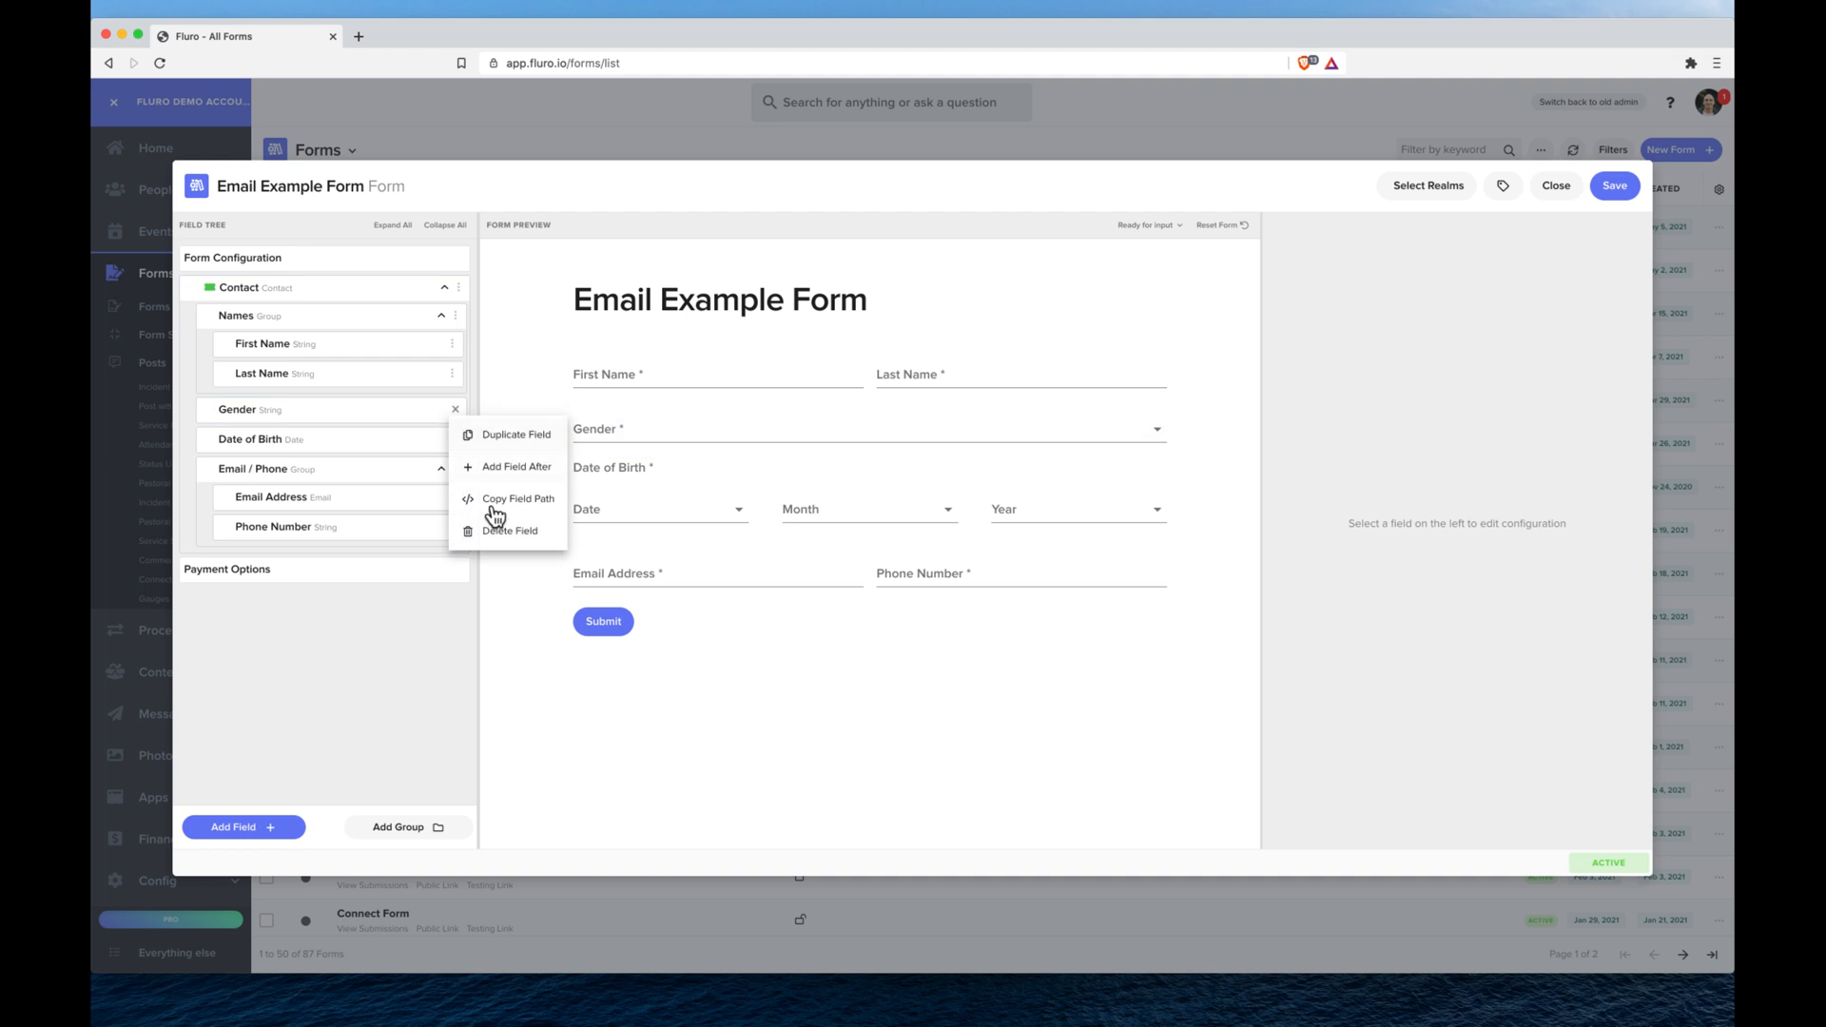
left_click(498, 526)
left_click(454, 411)
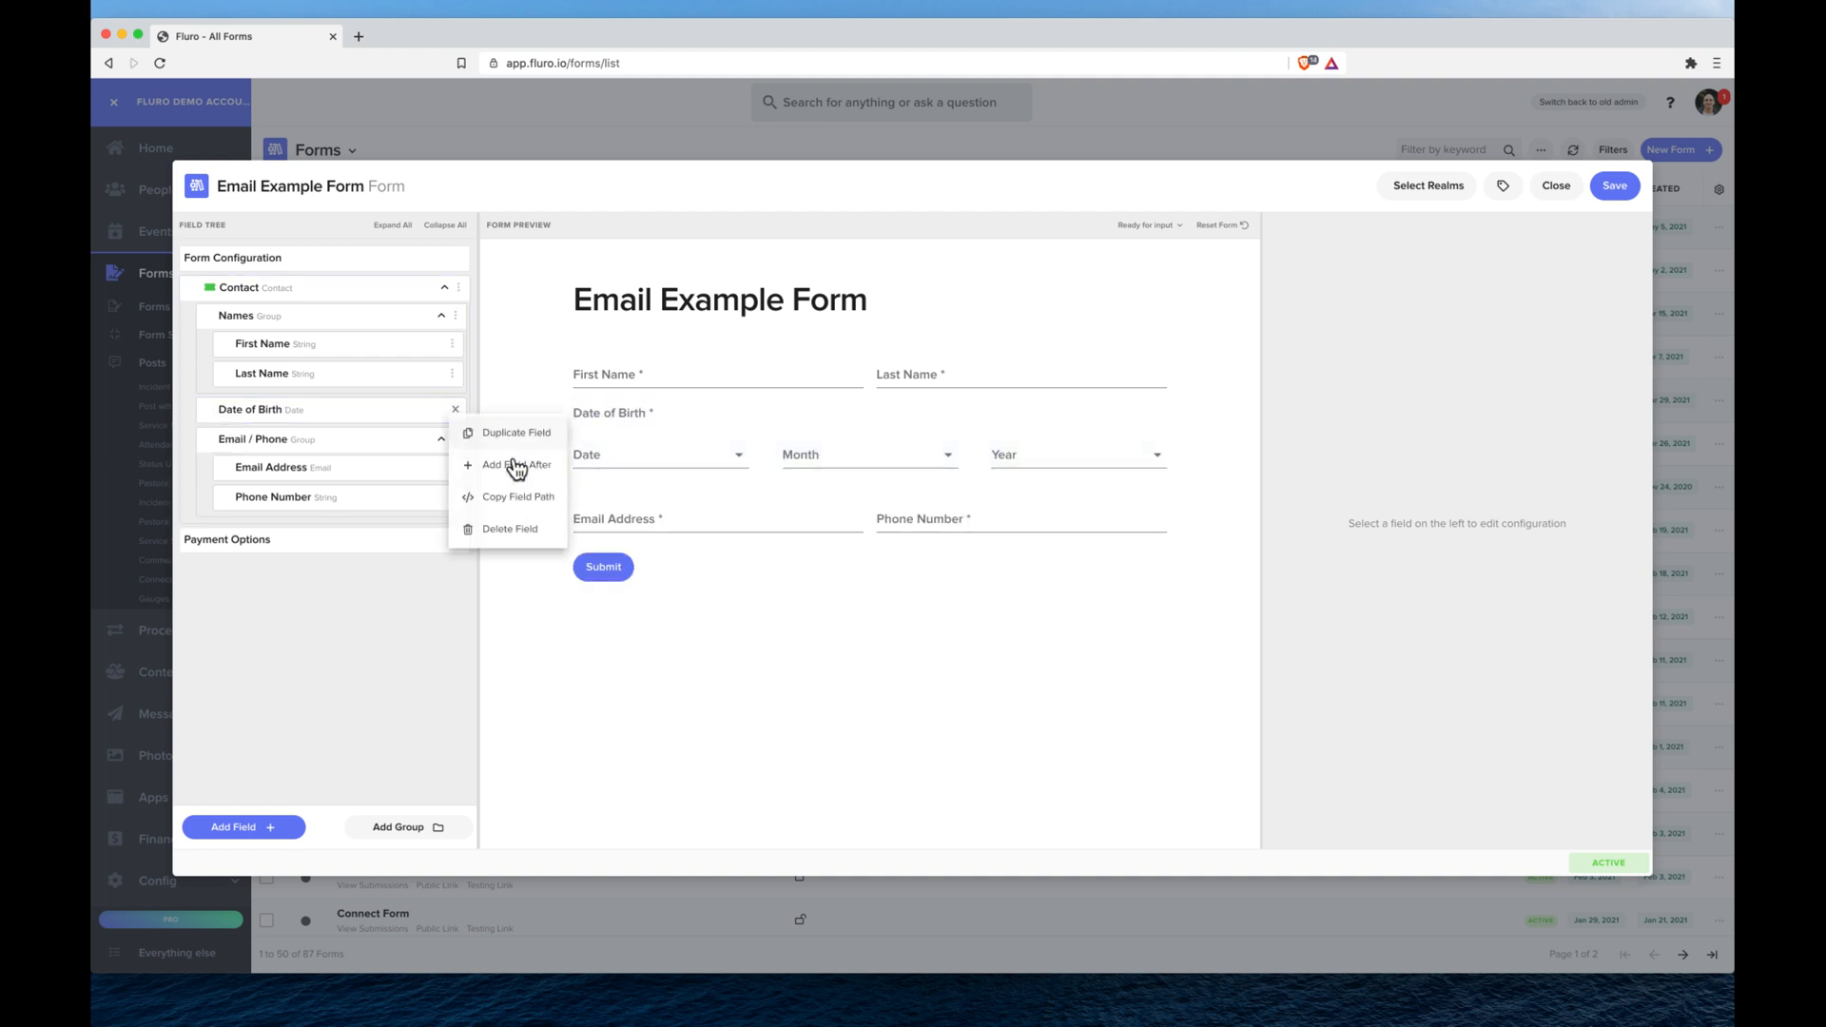
left_click(528, 529)
left_click(455, 475)
left_click(504, 590)
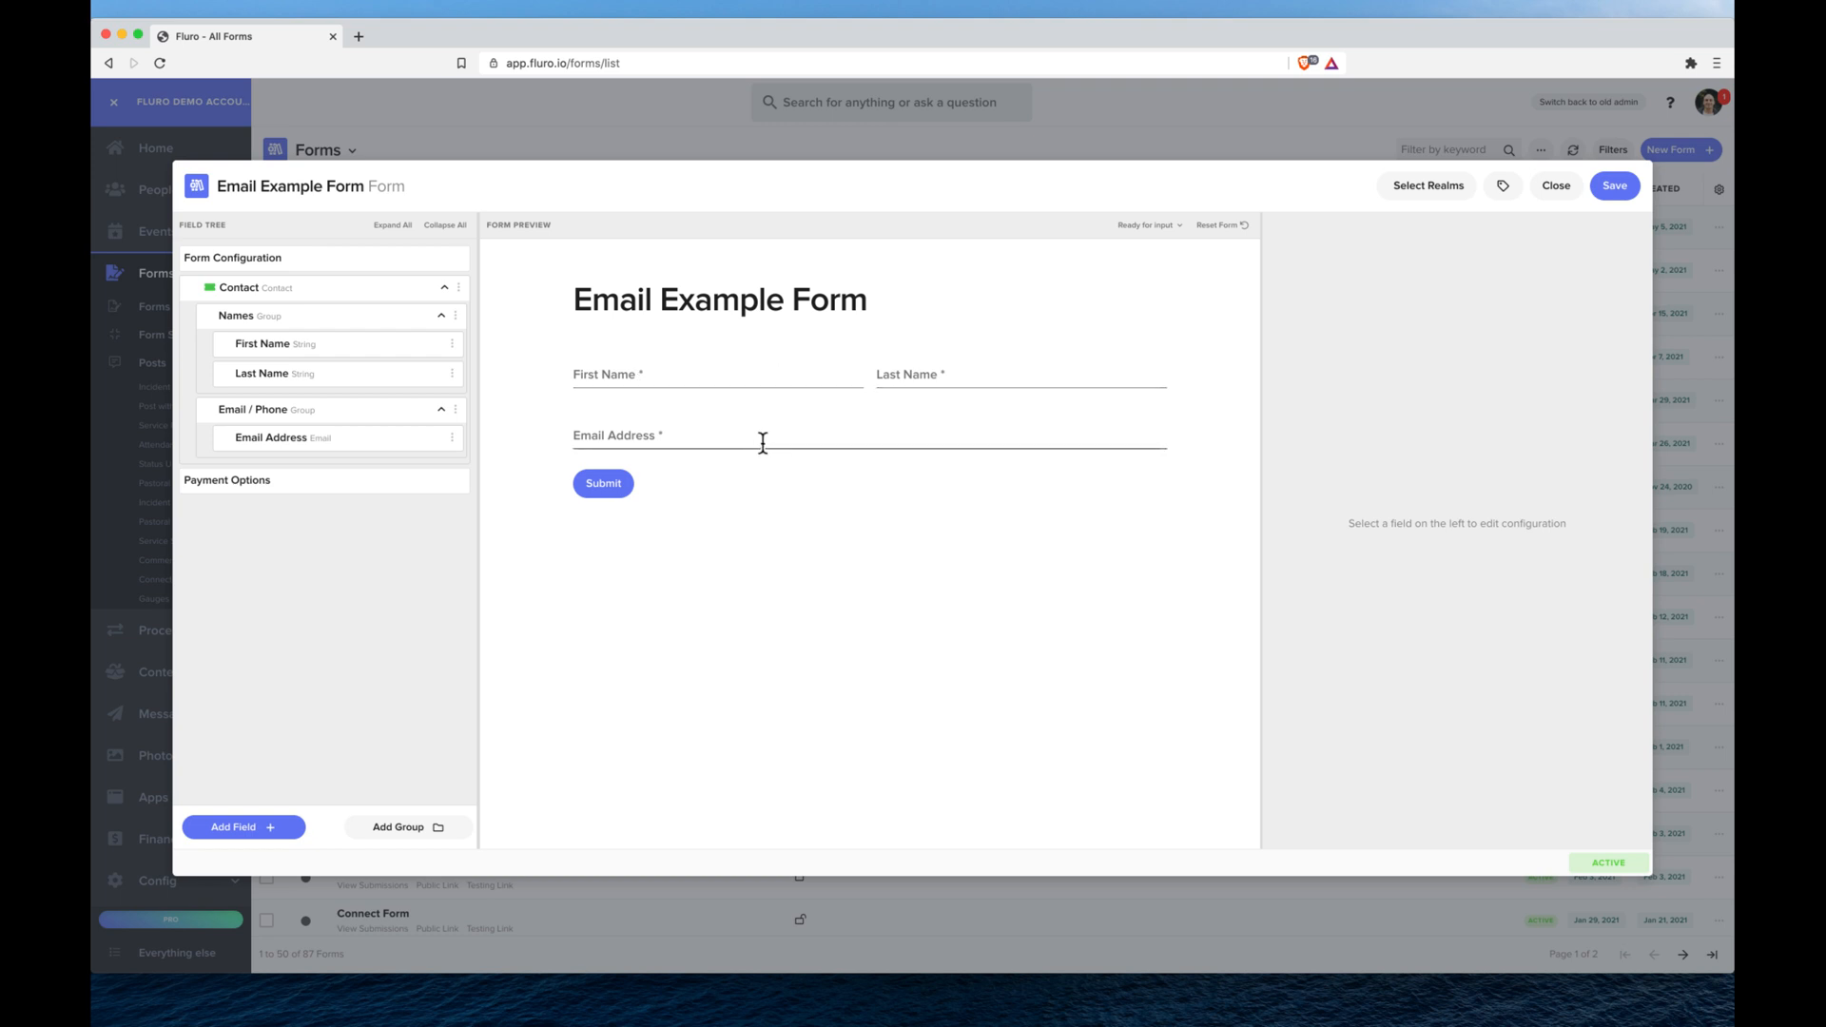
Duplicate the Email Address field and title the copy "Confirm your email"
left_click(452, 437)
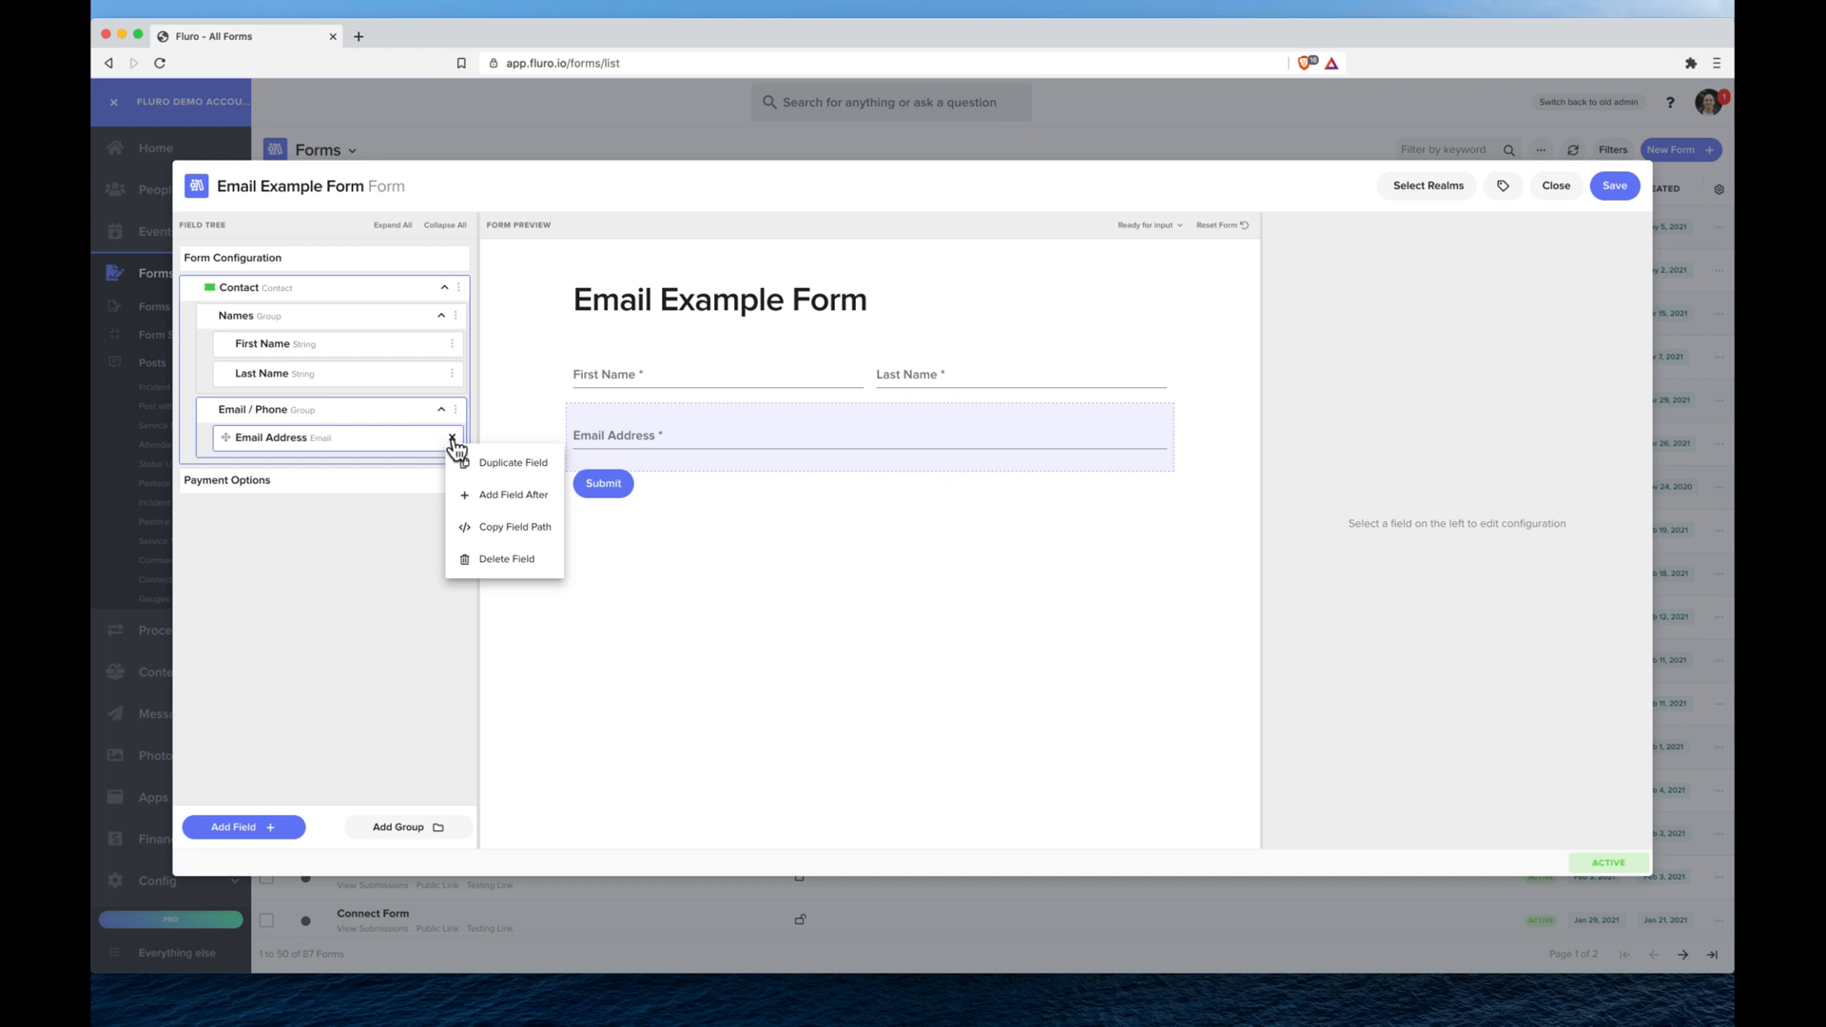
left_click(489, 465)
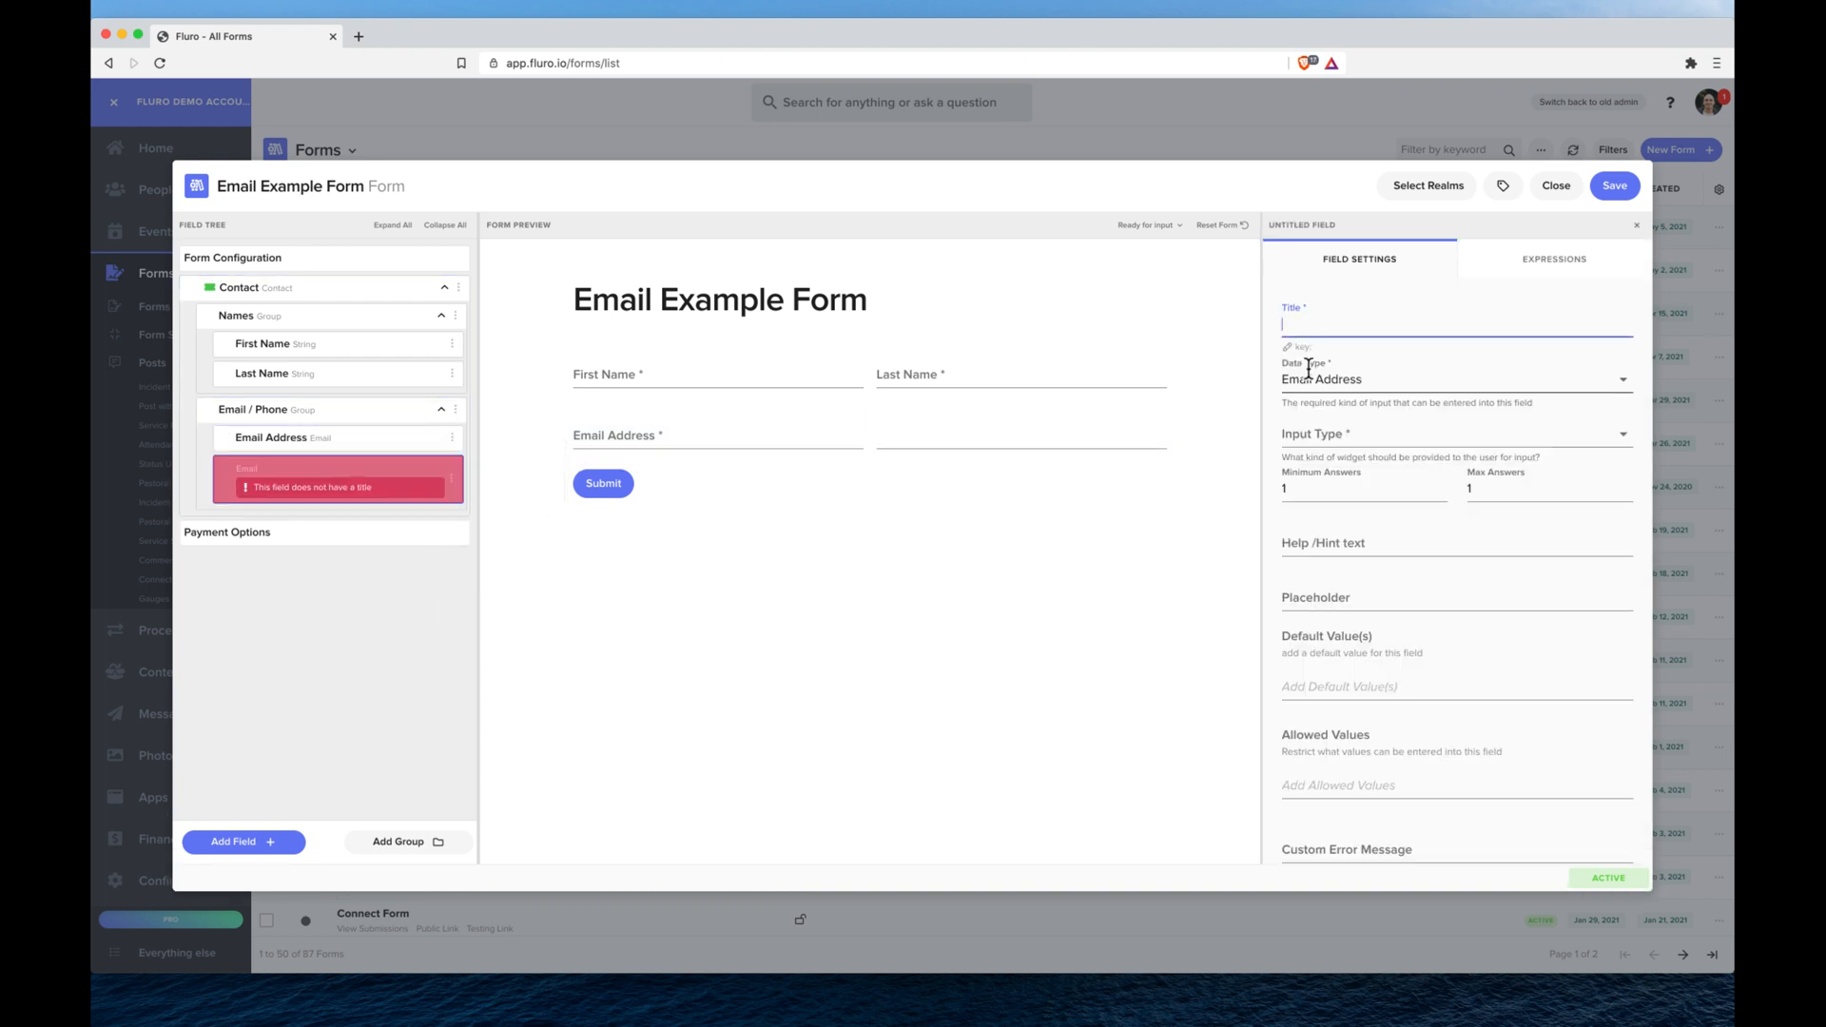
type("Confirm uoui")
key("BackSpace")
key("BackSpace")
key("BackSpace")
type("your email")
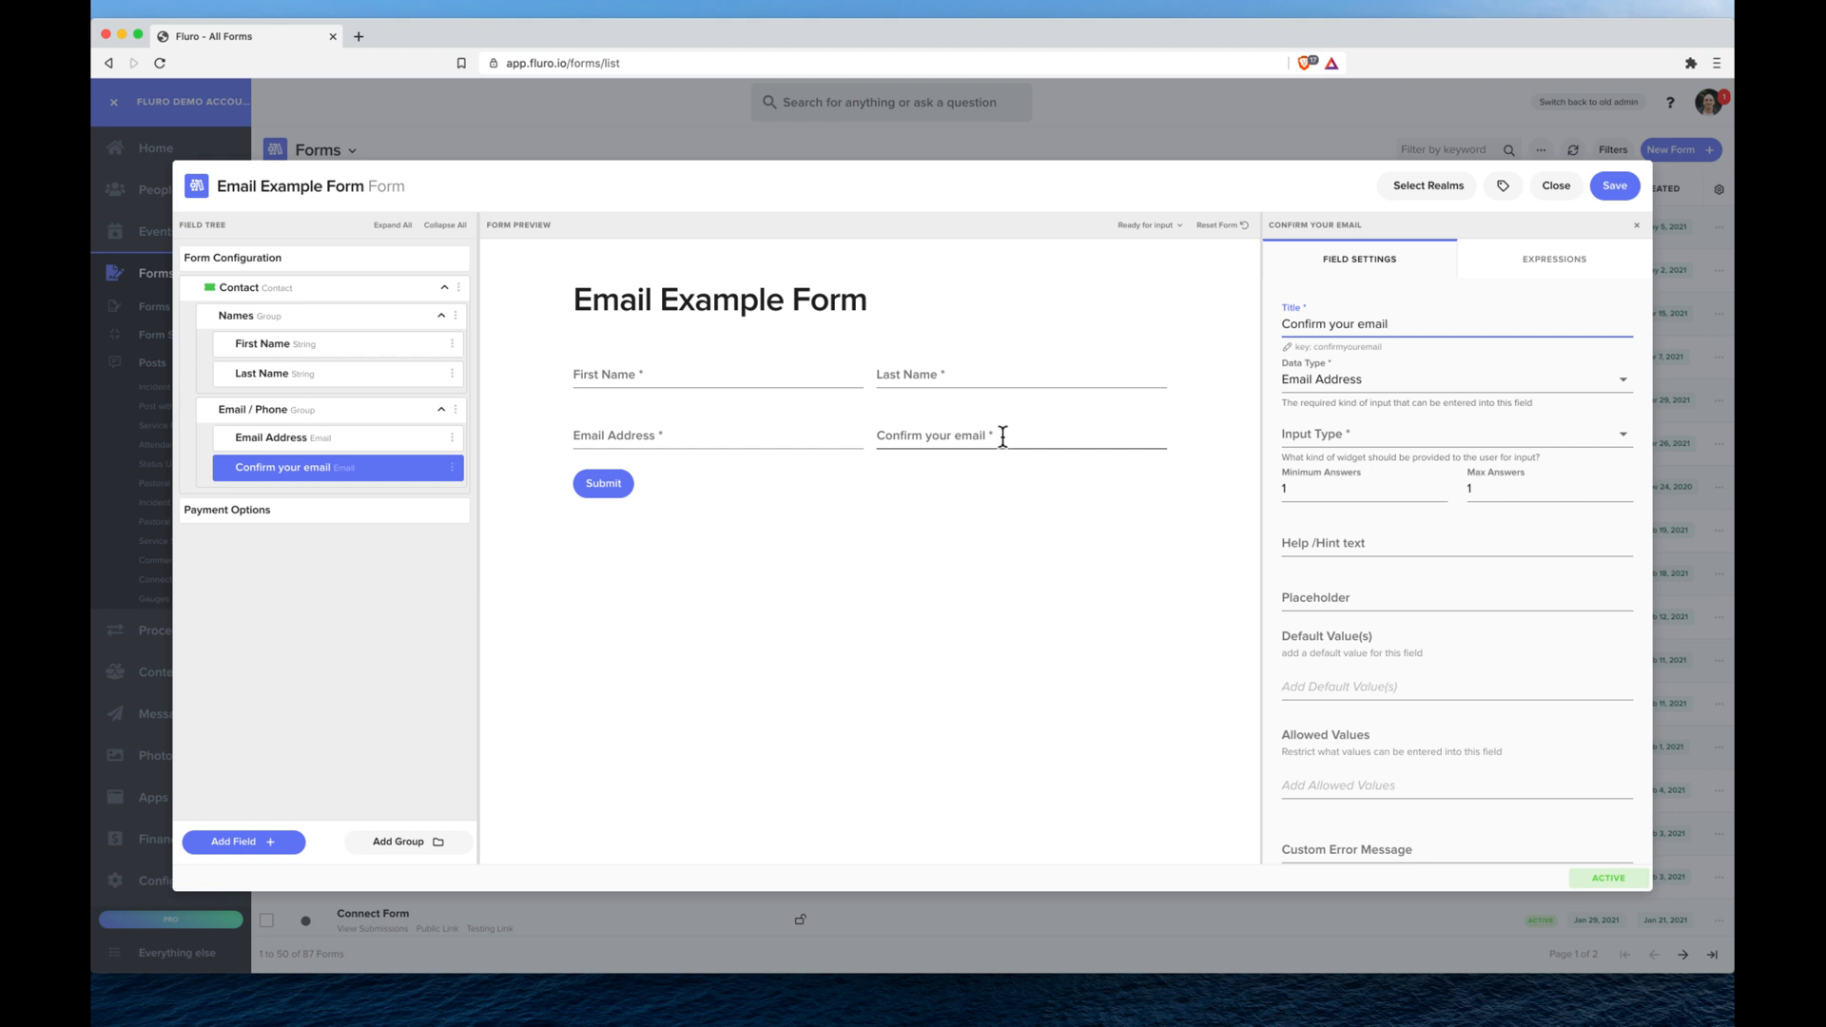
Add a Checkbox field titled "Confirm Email Address Matches"
left_click(269, 843)
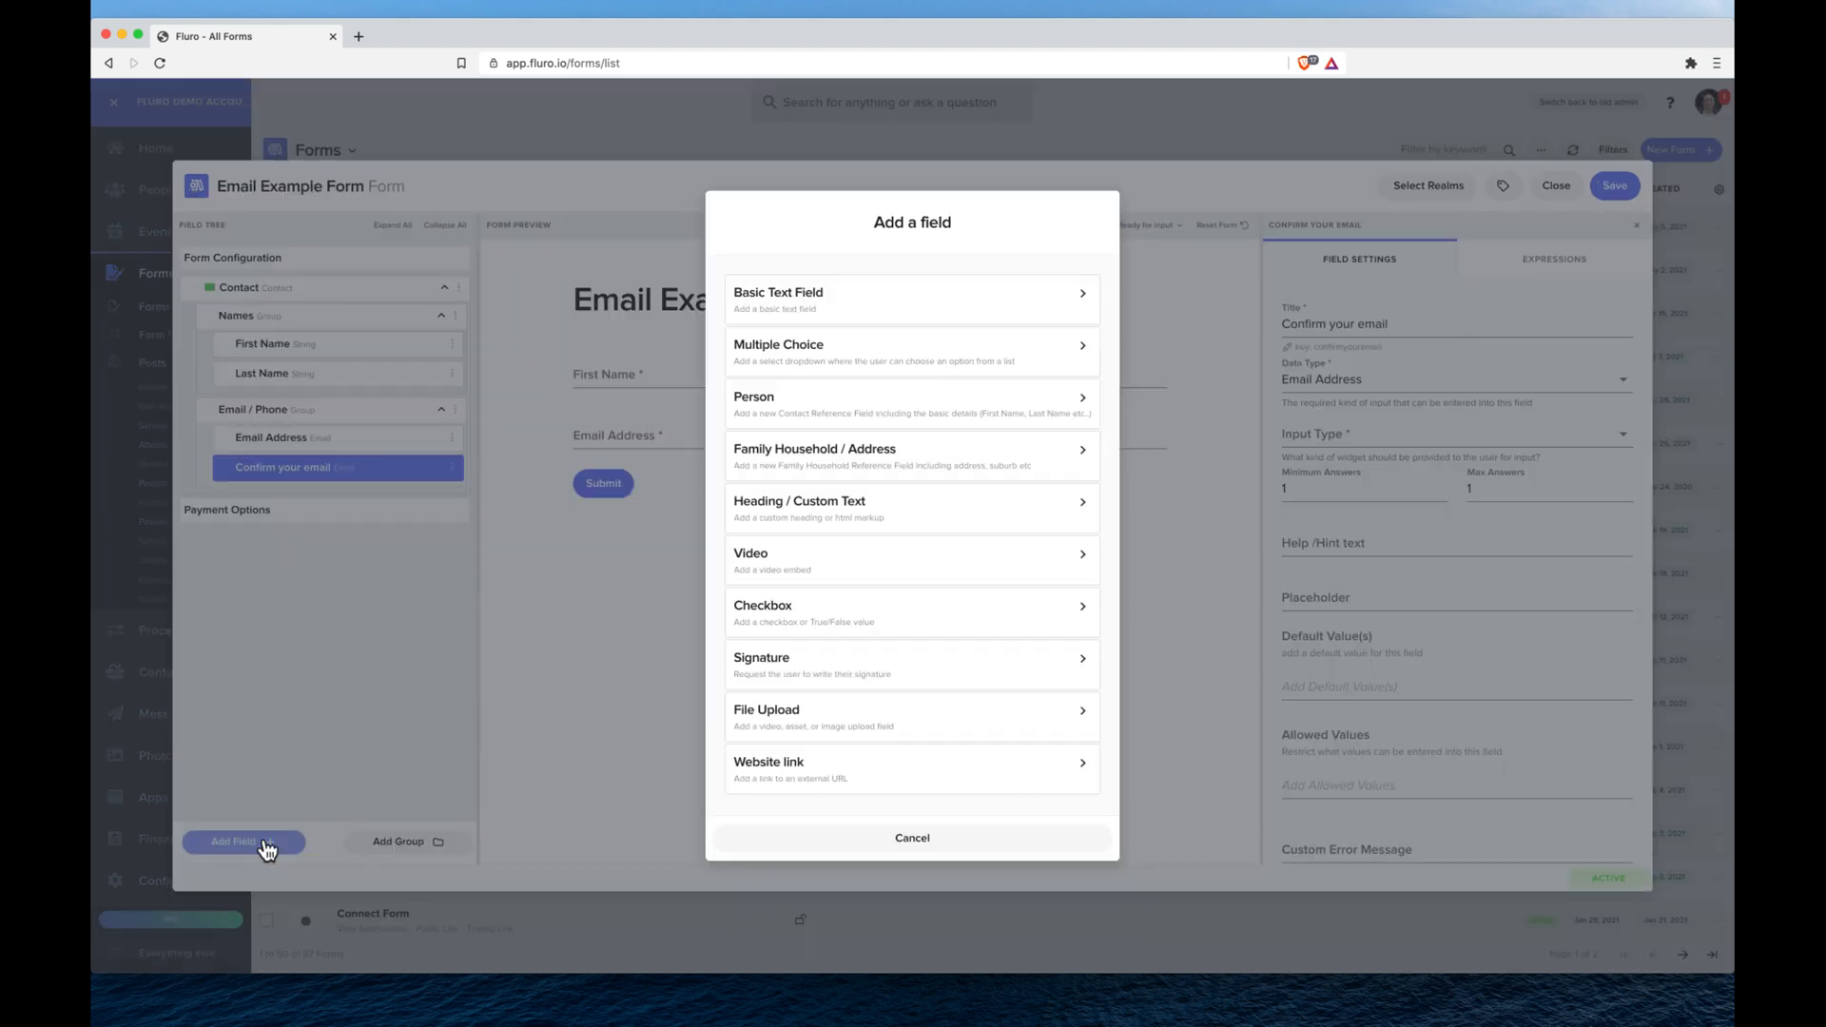
left_click(868, 607)
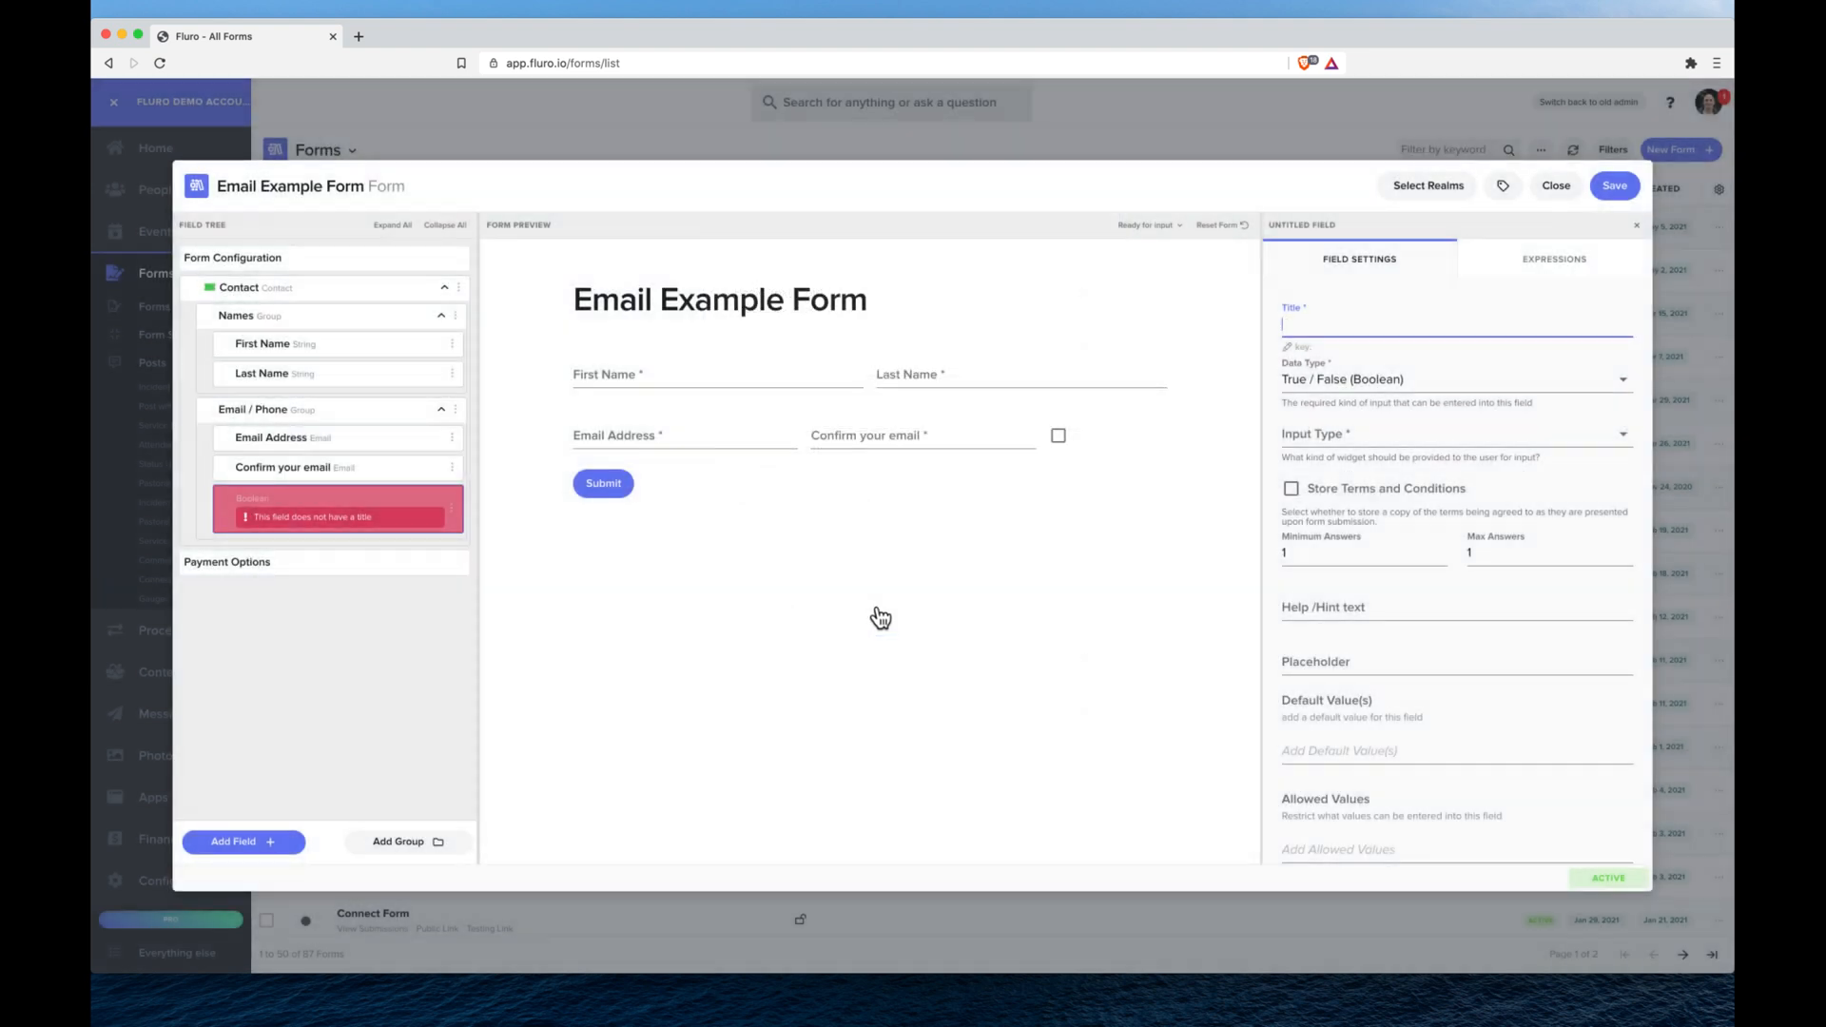
type("Email Addresses")
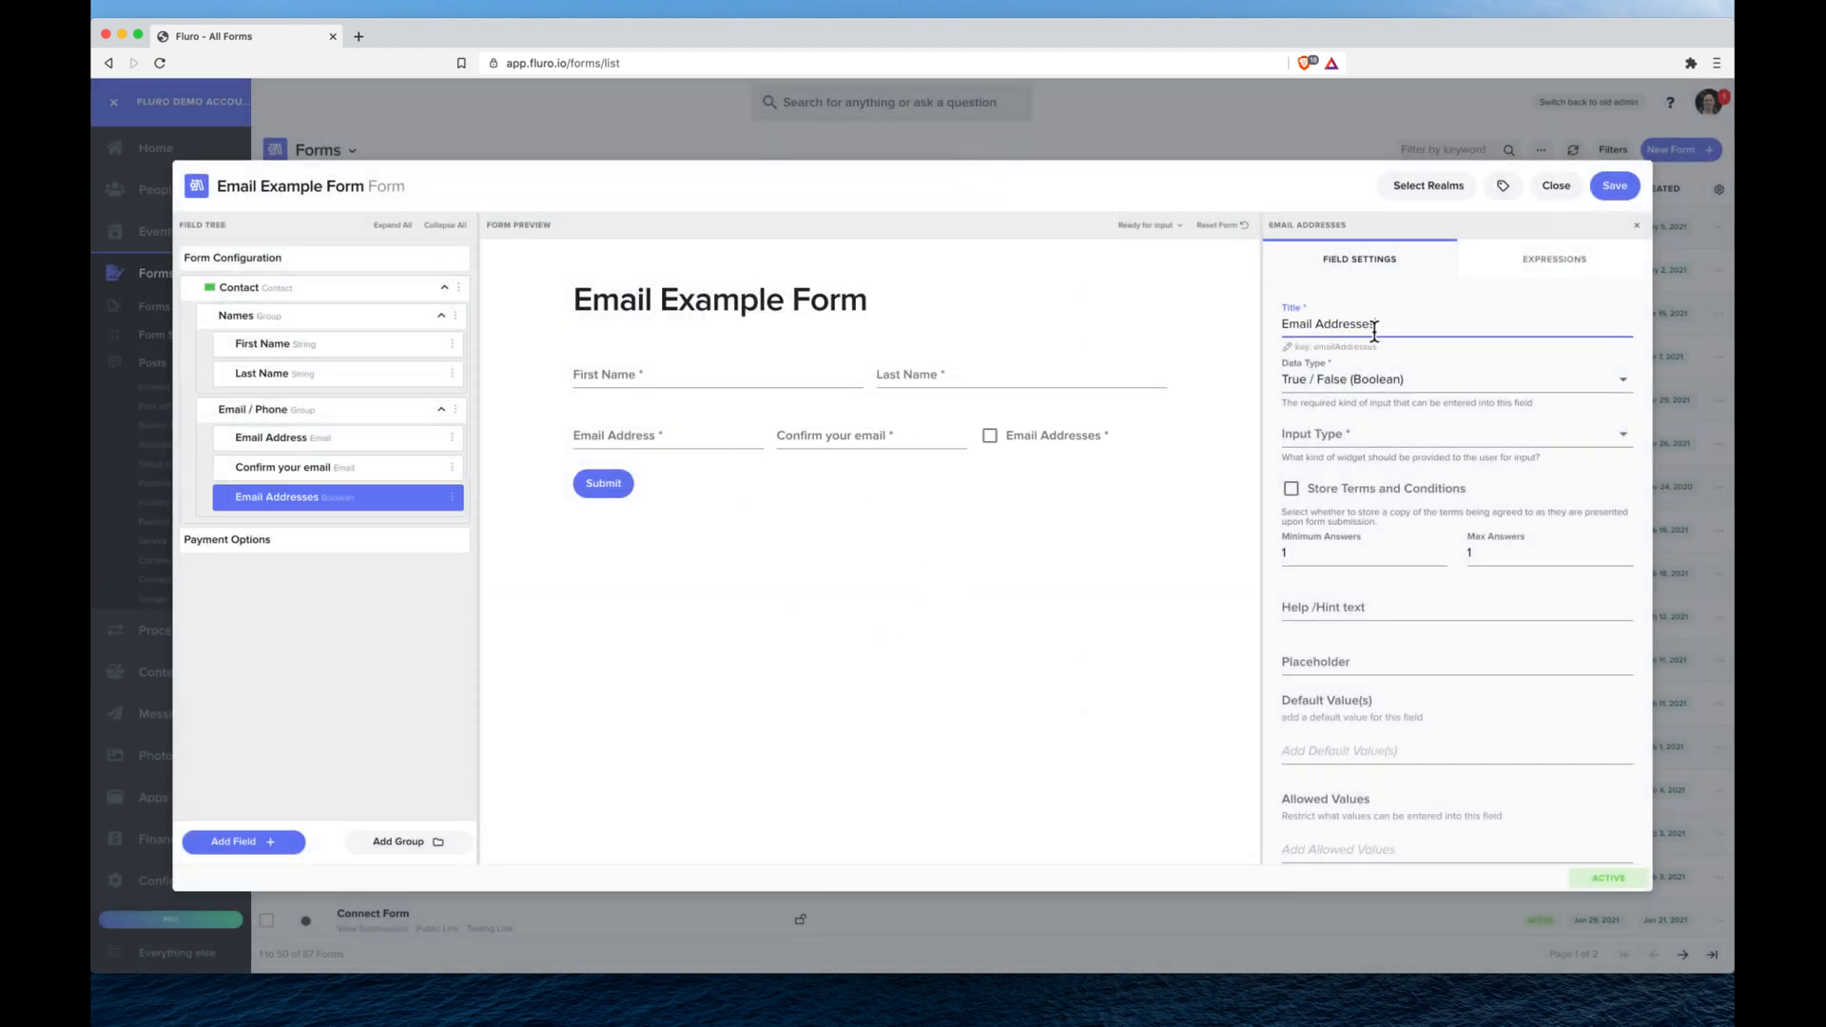
triple_click(1374, 326)
type("Confirm")
key("super+a")
type("Confirm Email Address Matches")
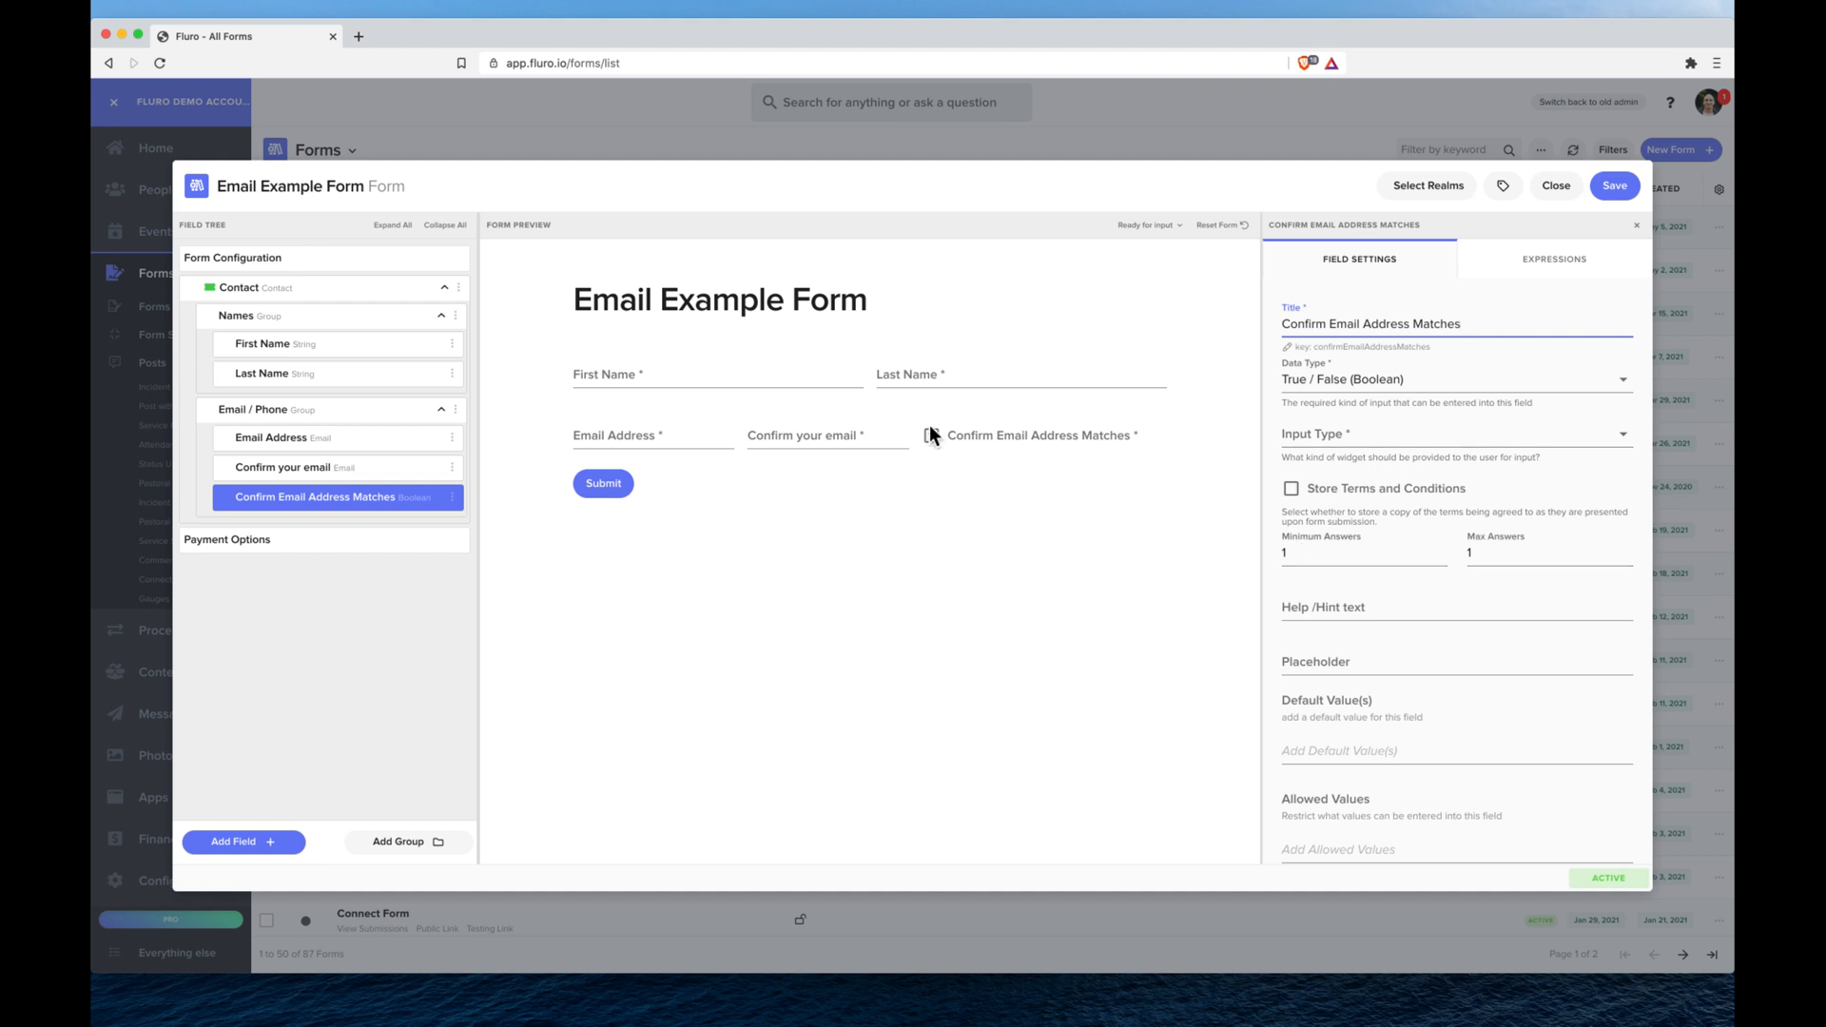
Insert the model.email and model.confirmyouremail references into the checkbox field's "Set value to" expression
left_click(1554, 259)
scroll(1428, 498, "down", 2)
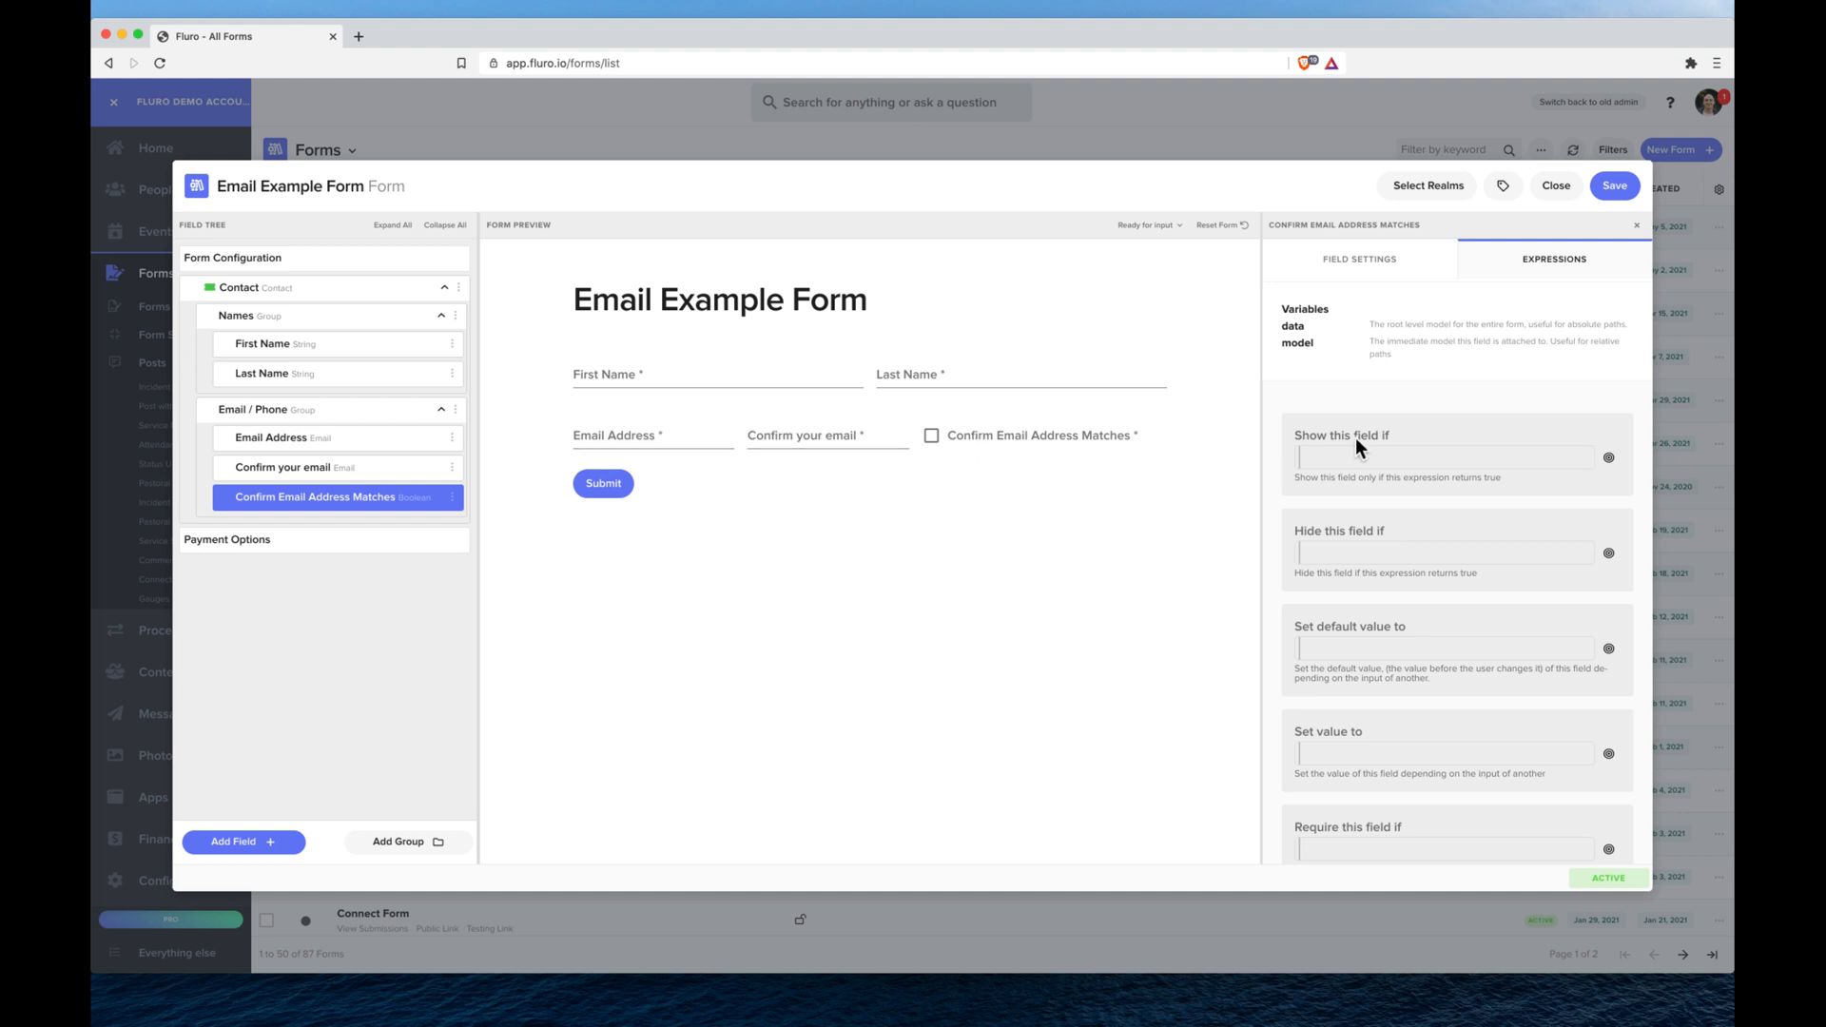
scroll(1479, 390, "down", 1)
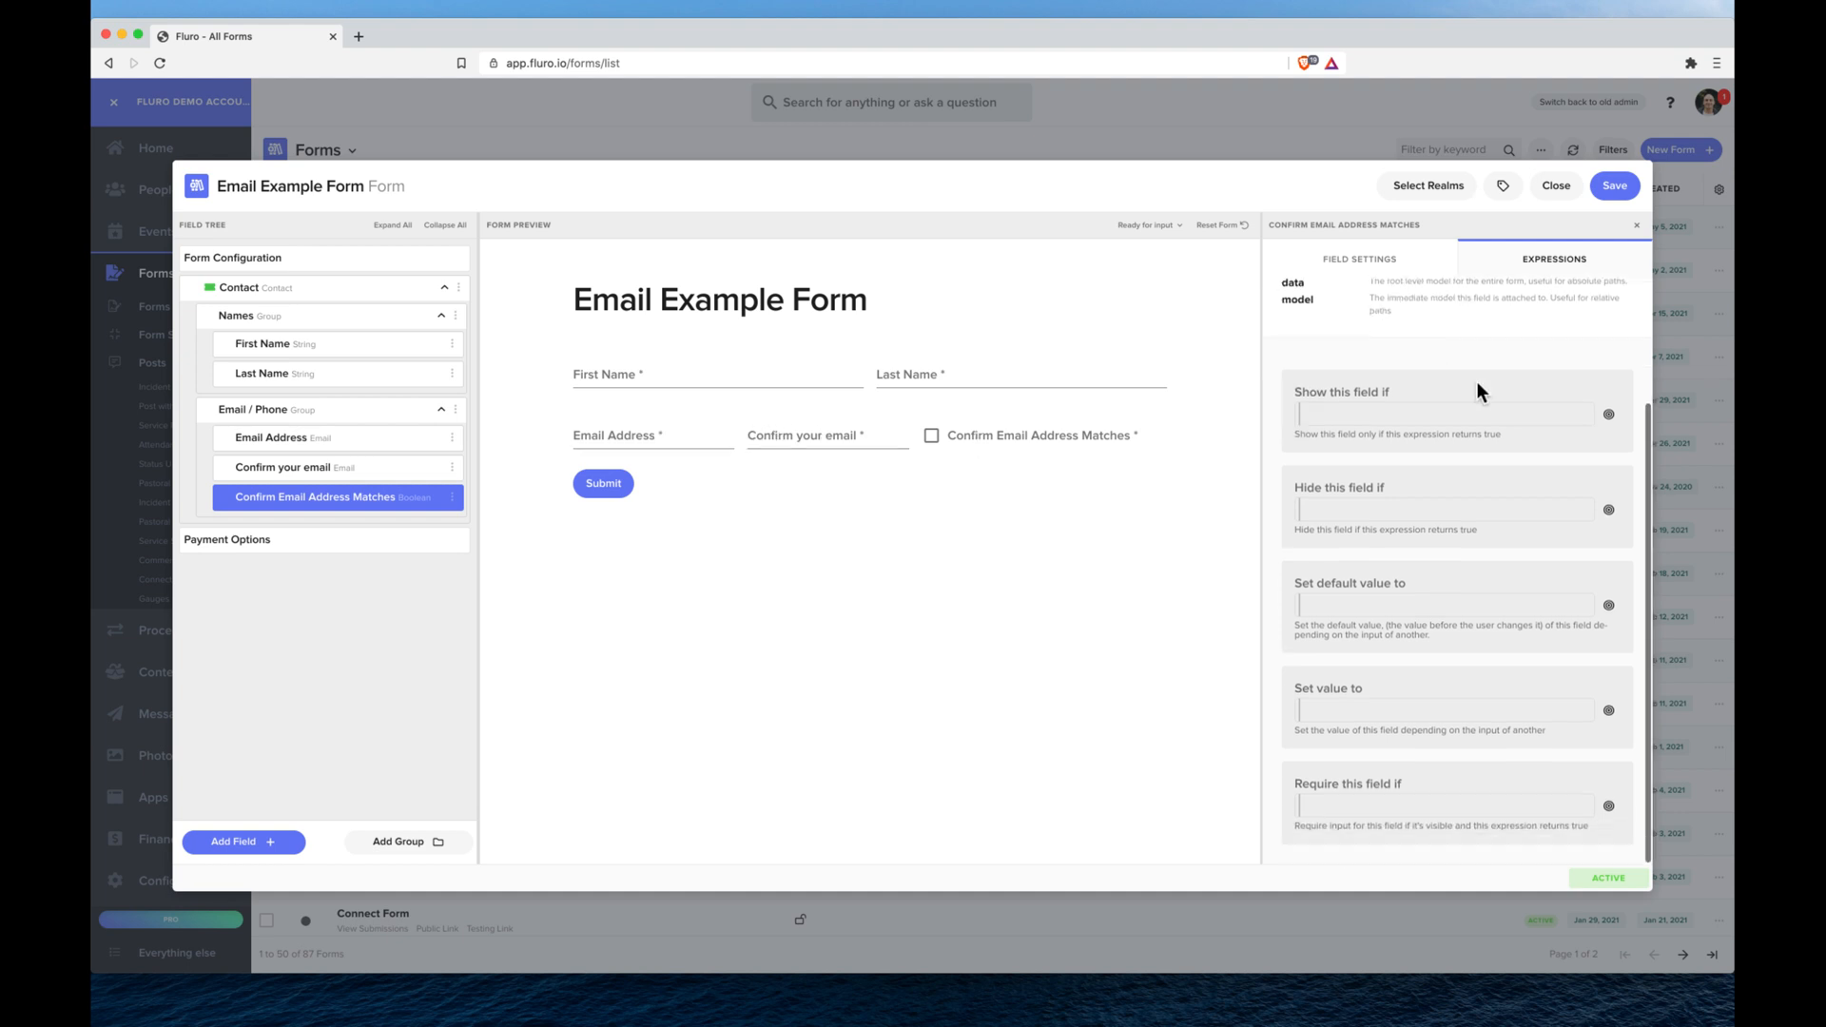
left_click(1609, 711)
left_click(1396, 630)
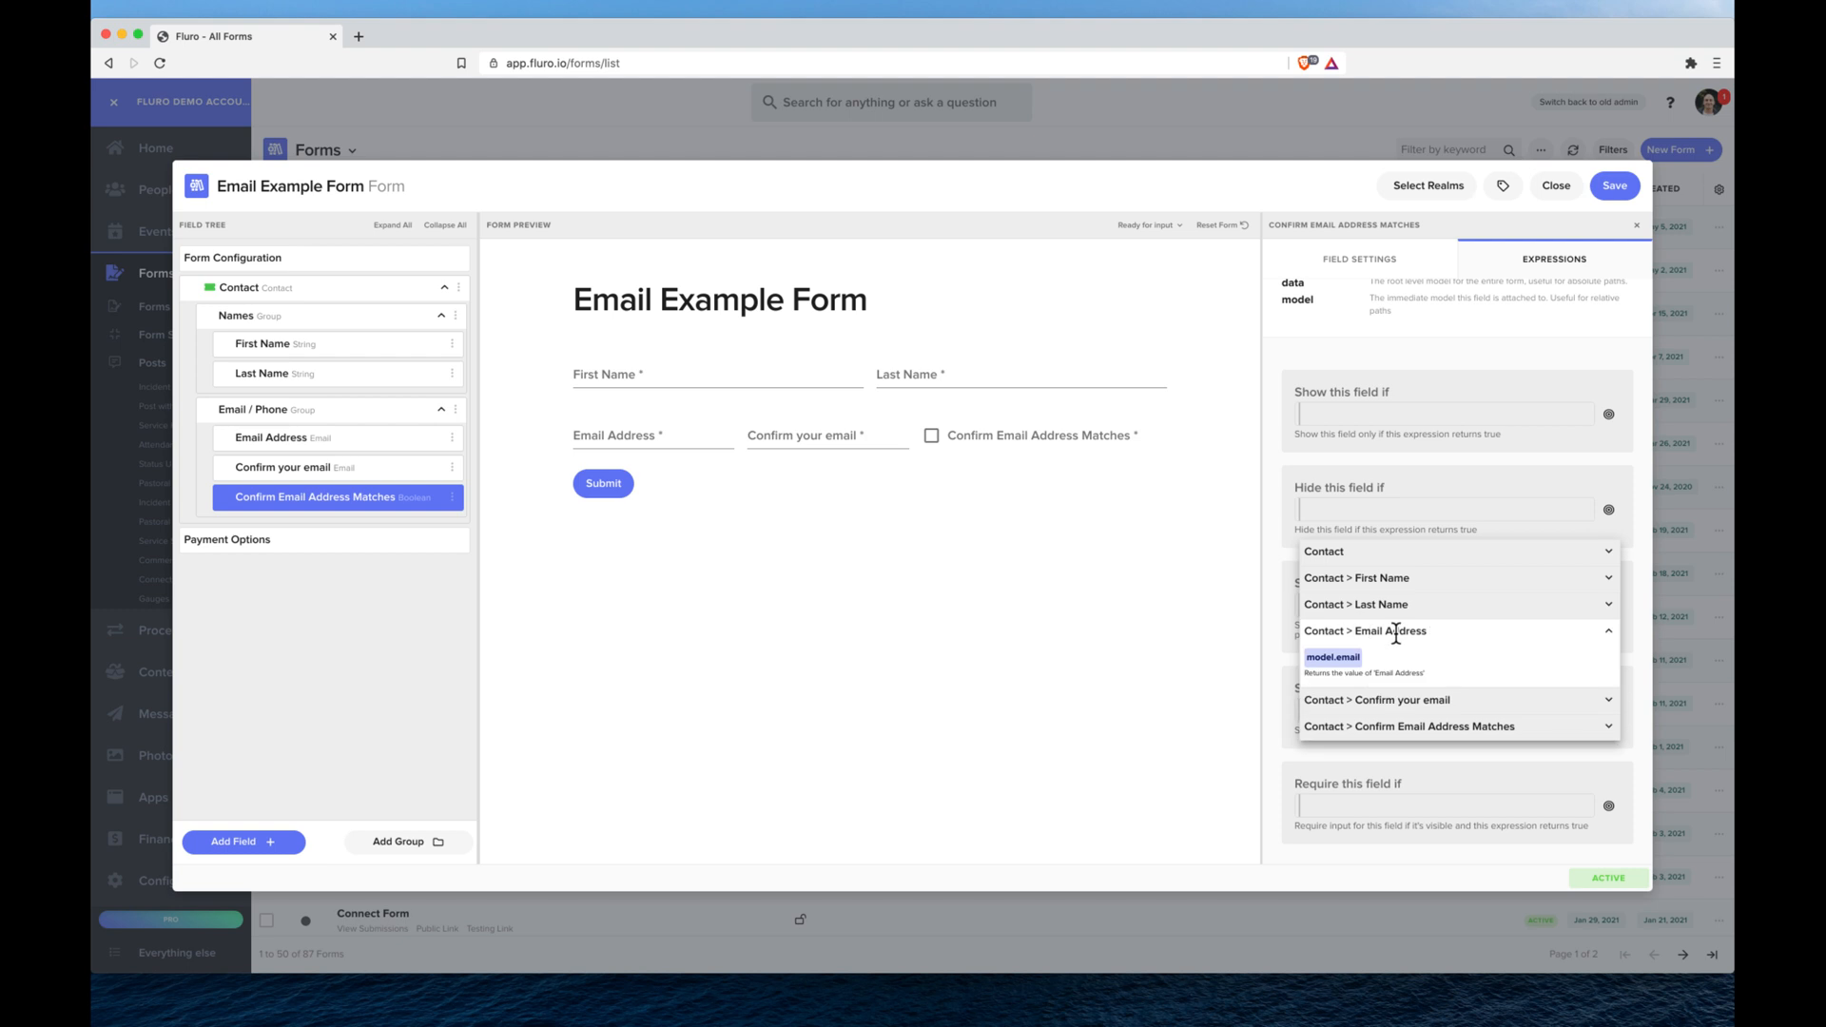
left_click(1332, 657)
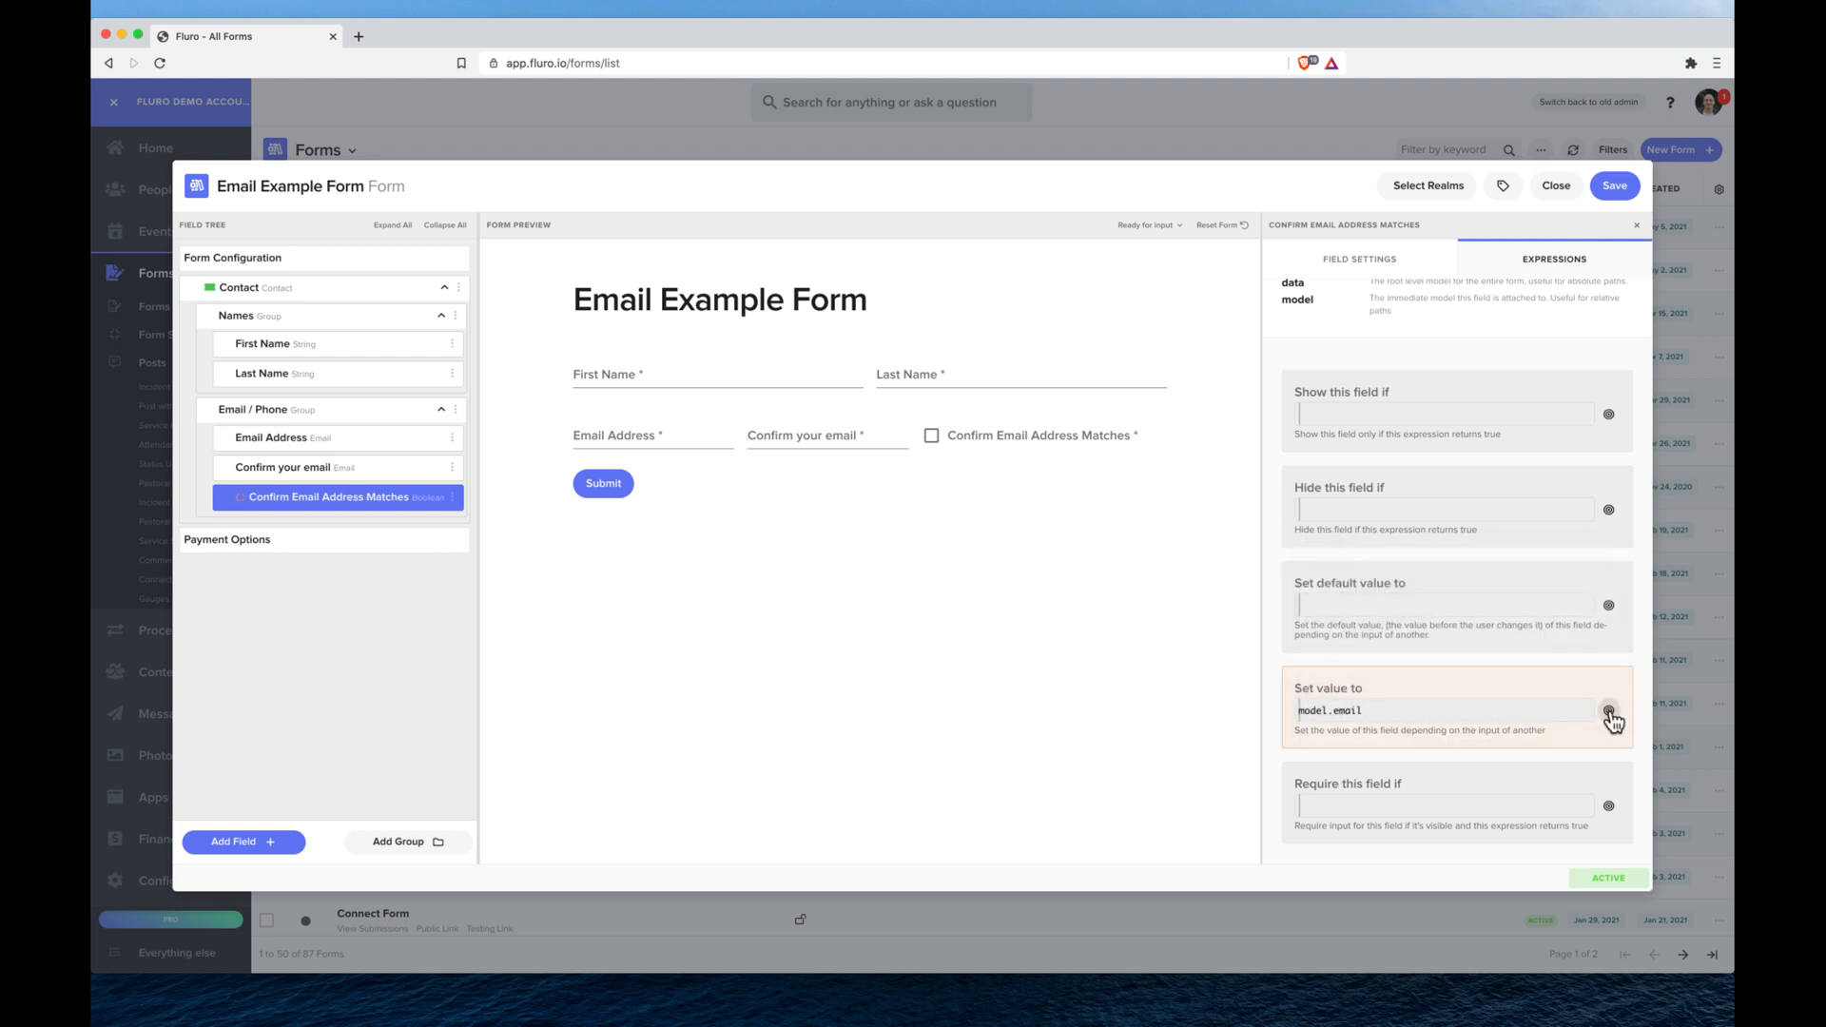
left_click(1609, 711)
left_click(1378, 711)
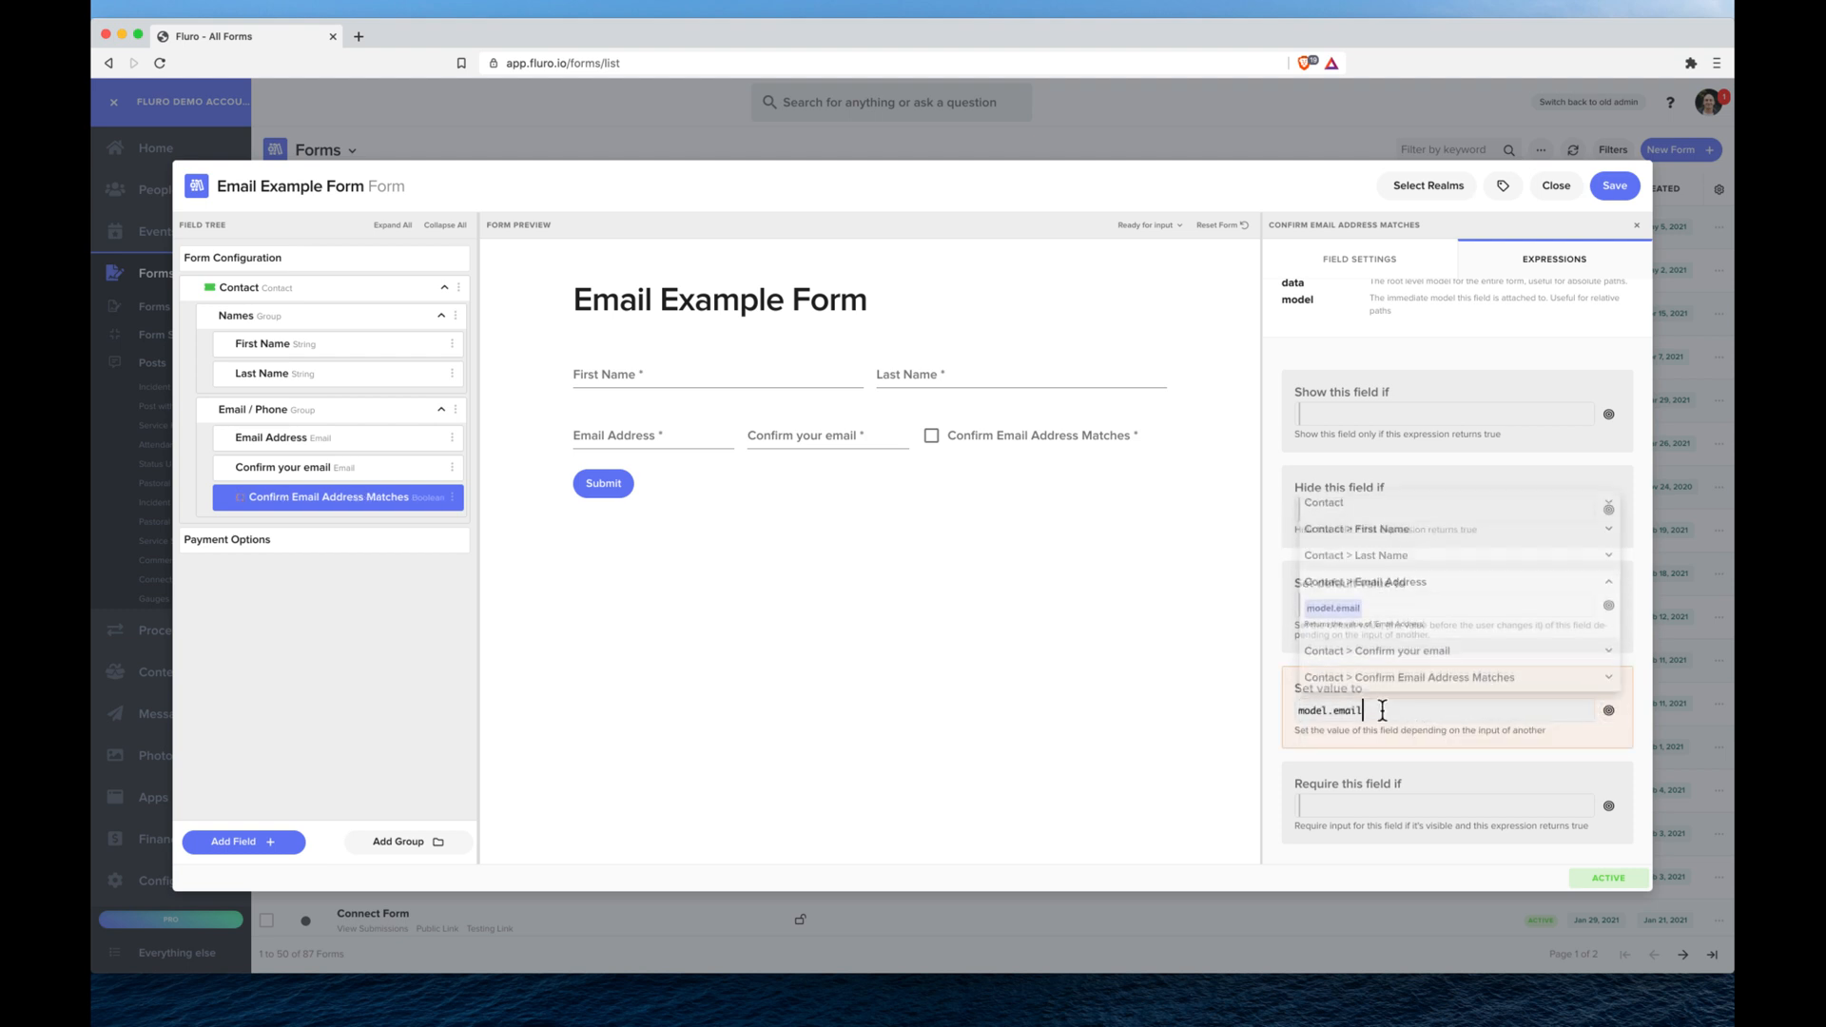
left_click(1609, 711)
left_click(1420, 661)
left_click(1388, 644)
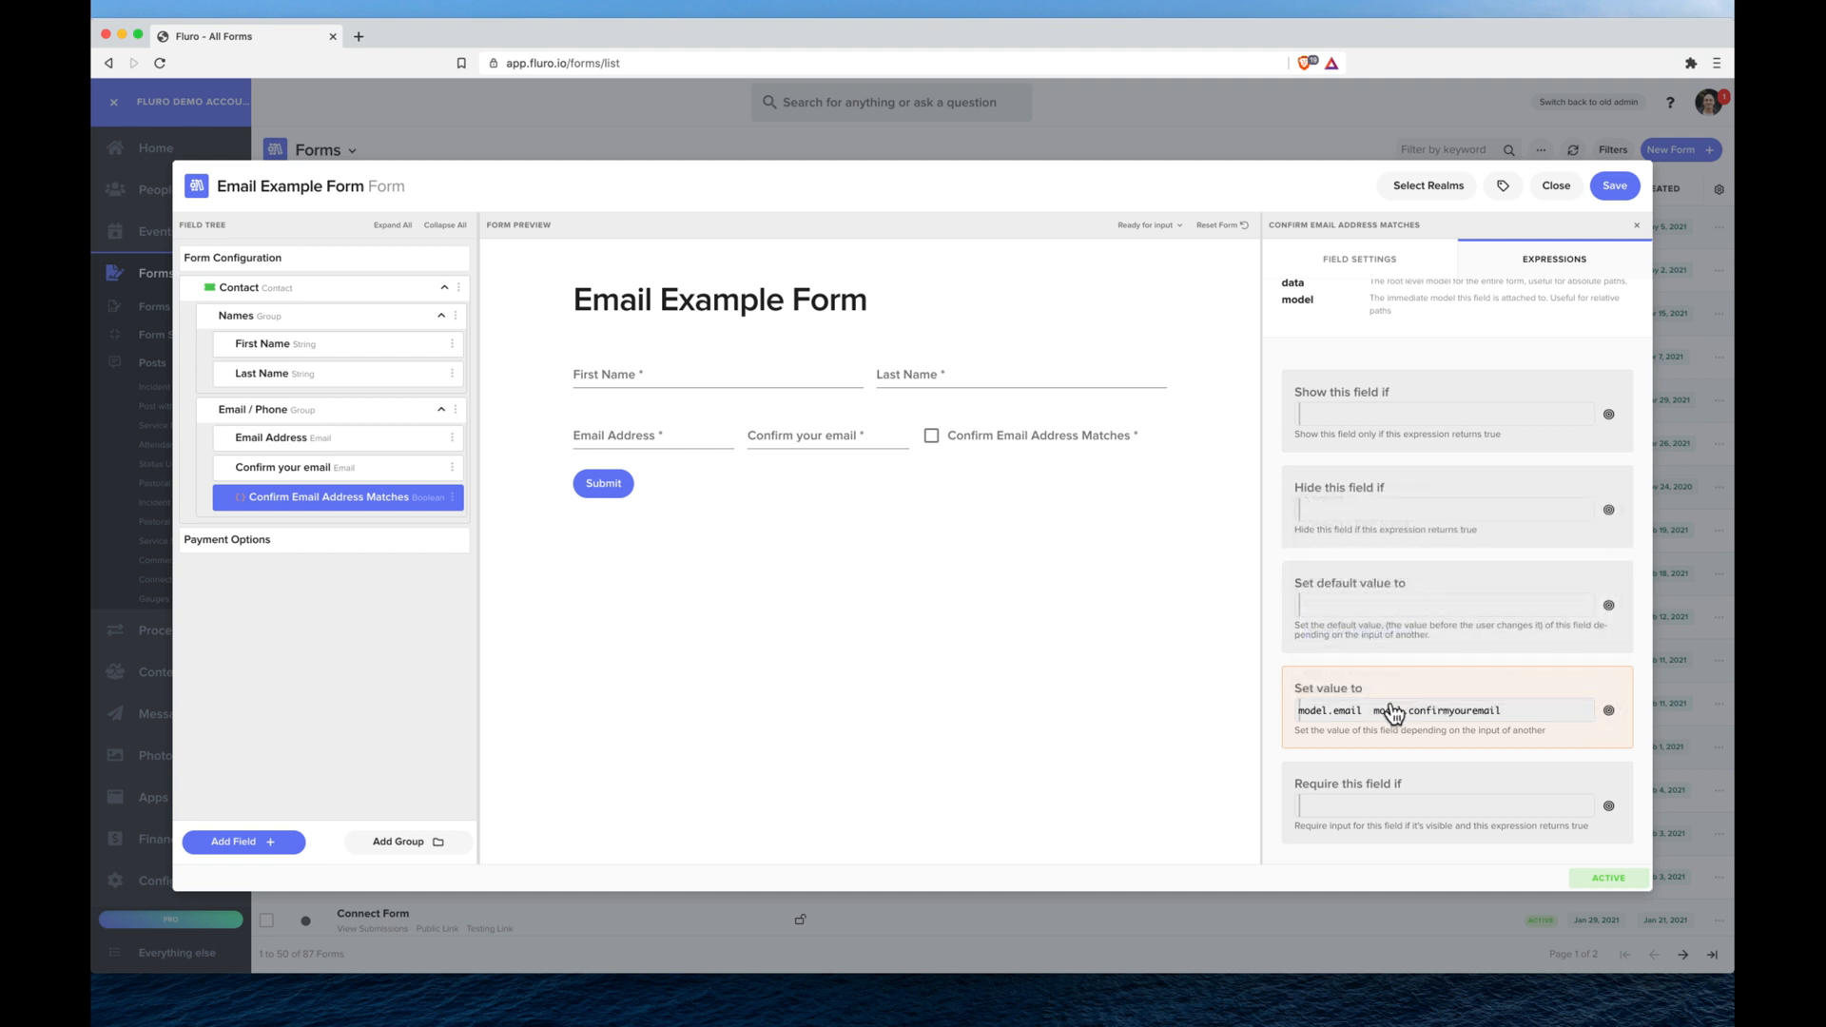
Compare the two email references in the expression with the == operator
left_click_drag(1364, 711, 1257, 713)
left_click_drag(1370, 712, 1503, 712)
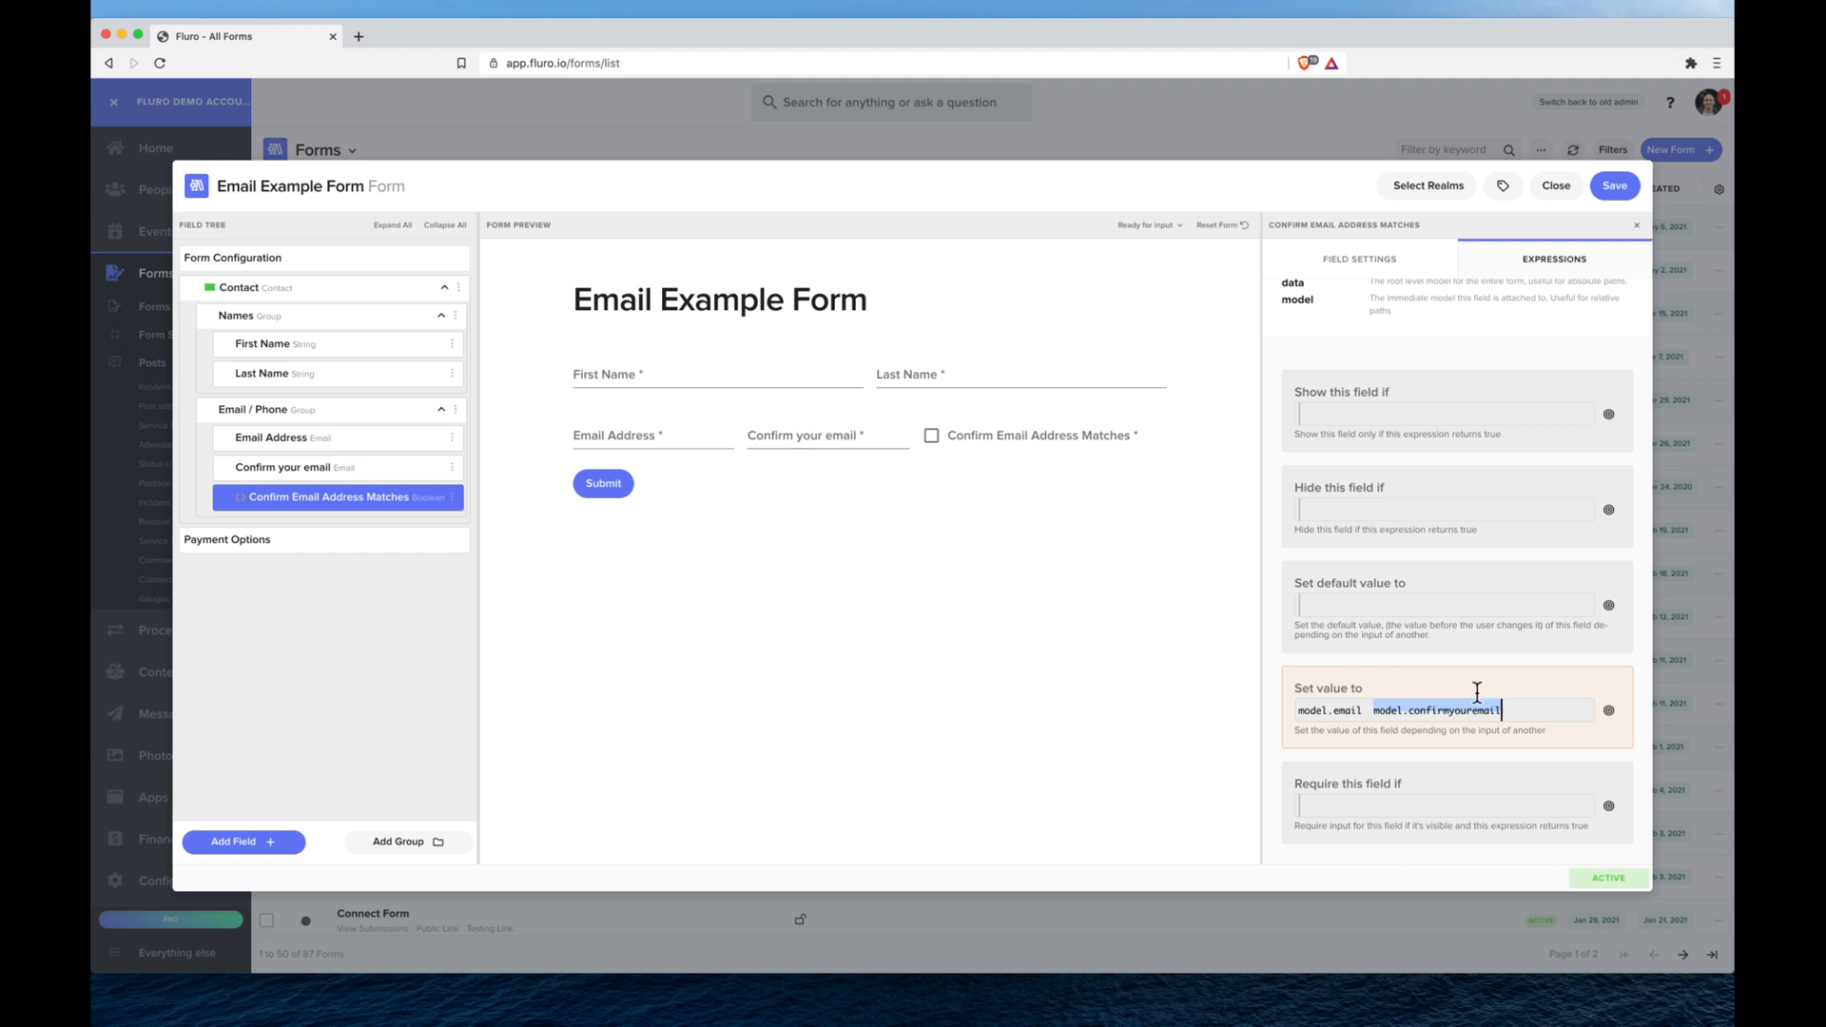
left_click(1370, 711)
type("==")
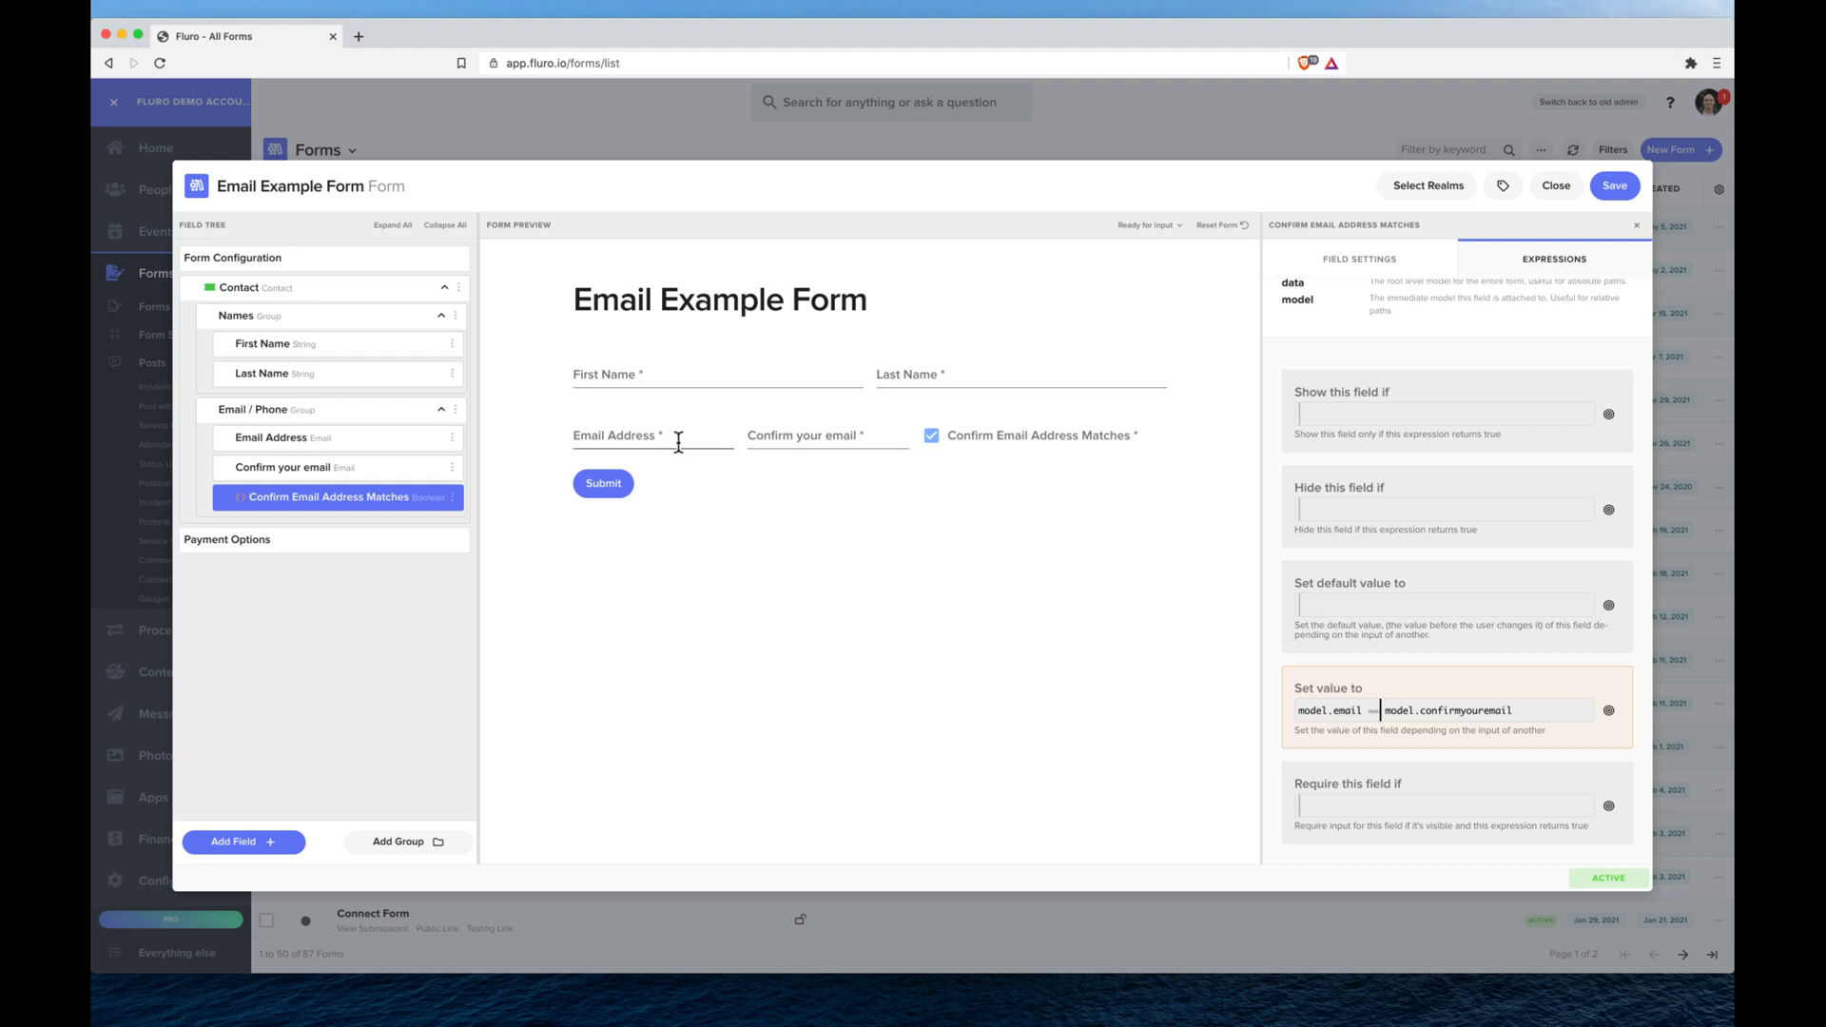
Prefix the expression with "model.email &&" and enclose the email comparison in parentheses
left_click(1297, 711)
type("model.email ")
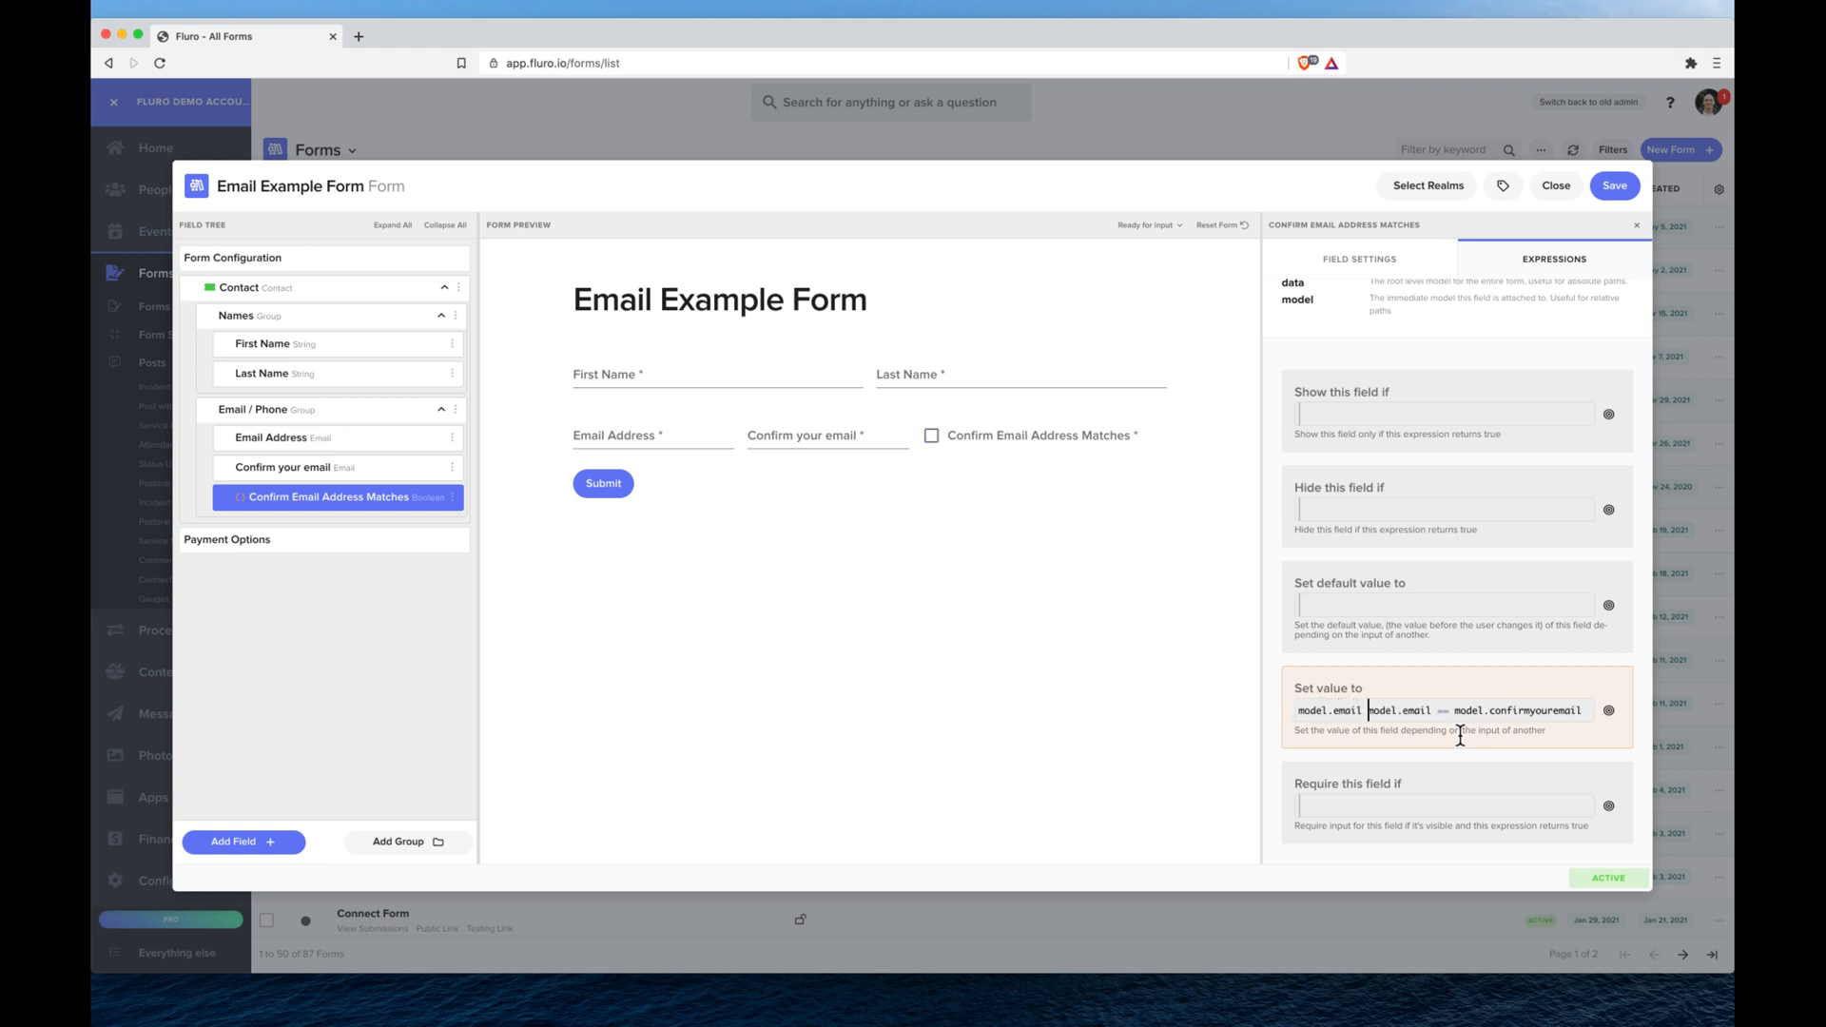
type("&& ")
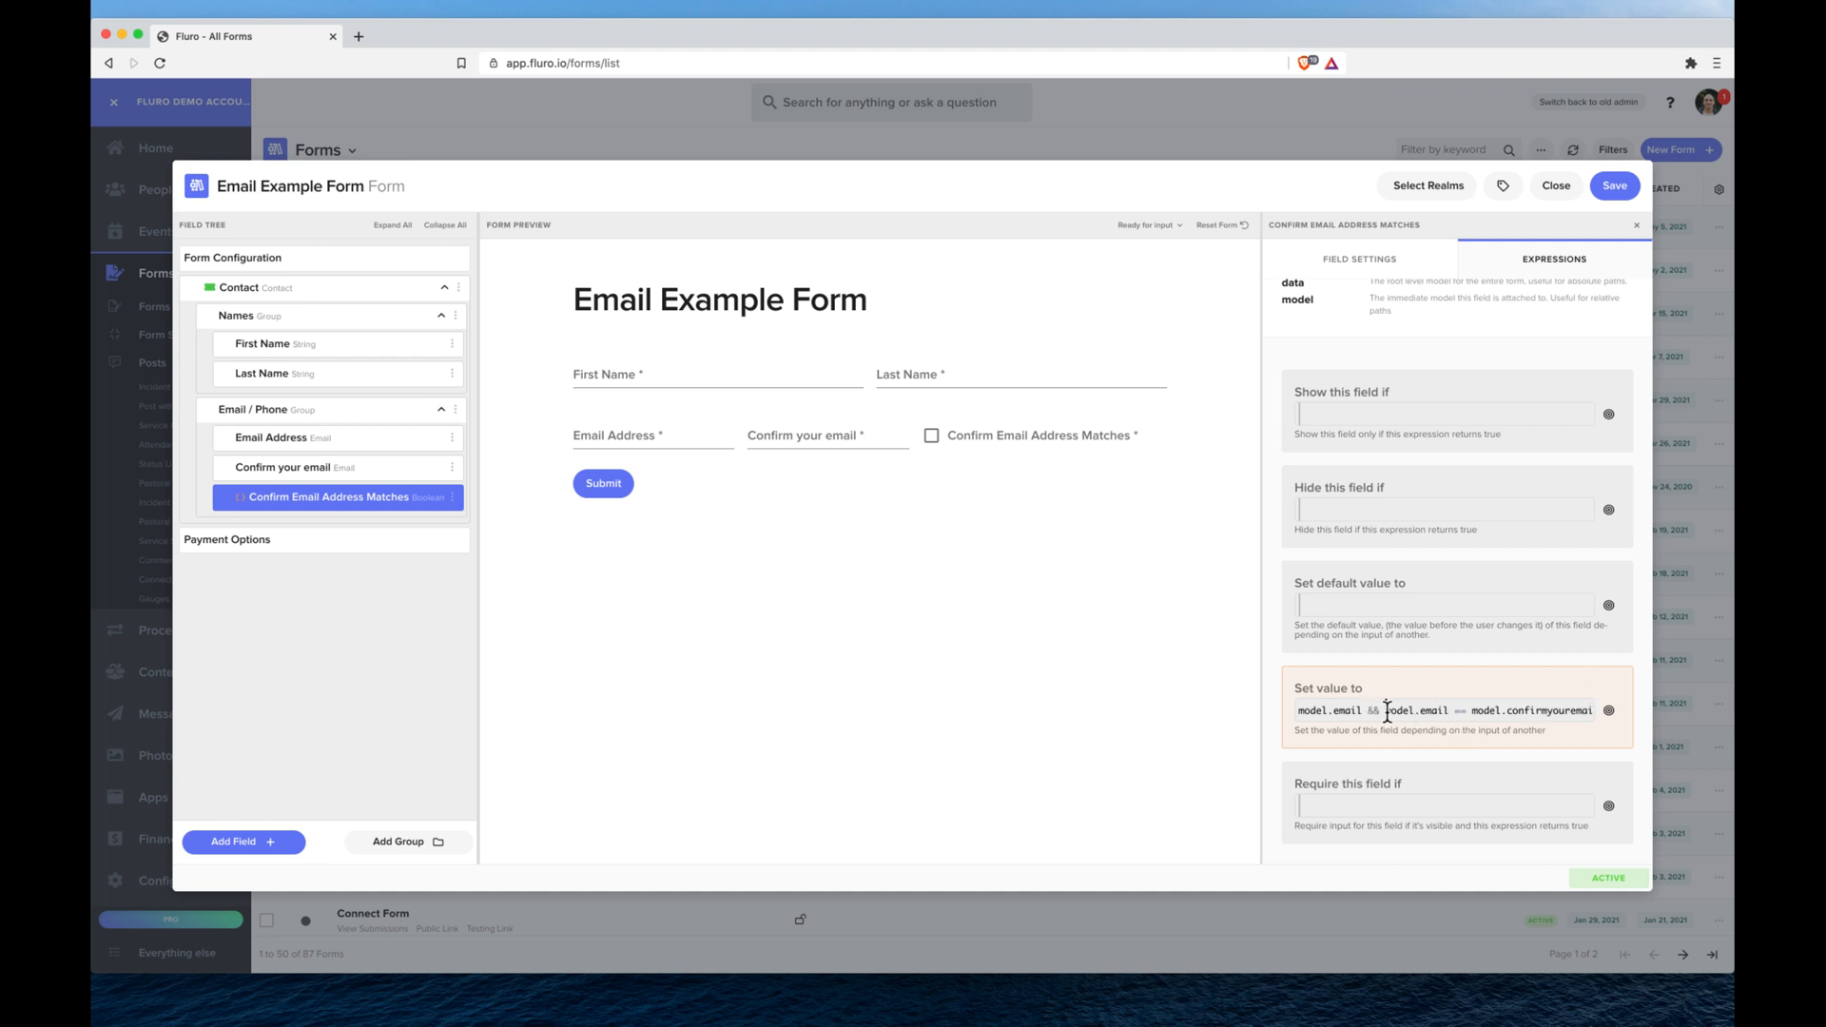
type("(")
left_click_drag(1563, 705, 1731, 719)
key("Right")
type(")")
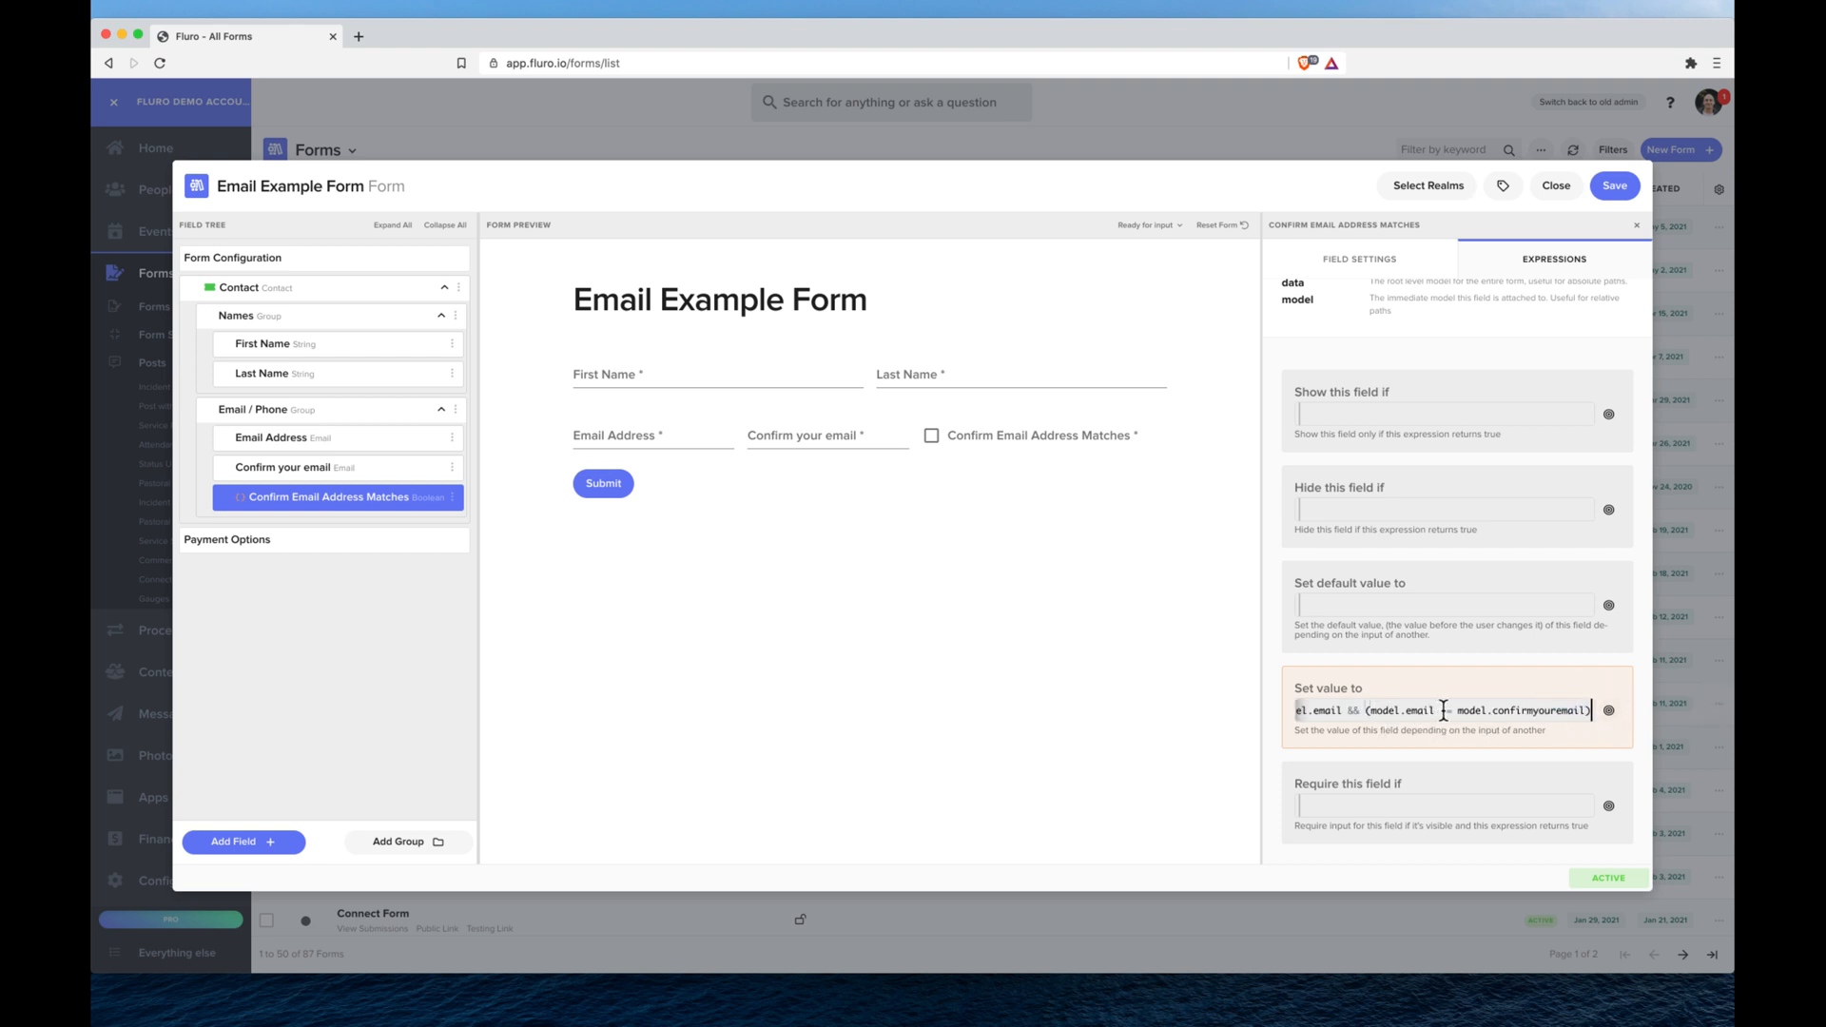
scroll(1429, 712, "left", 1)
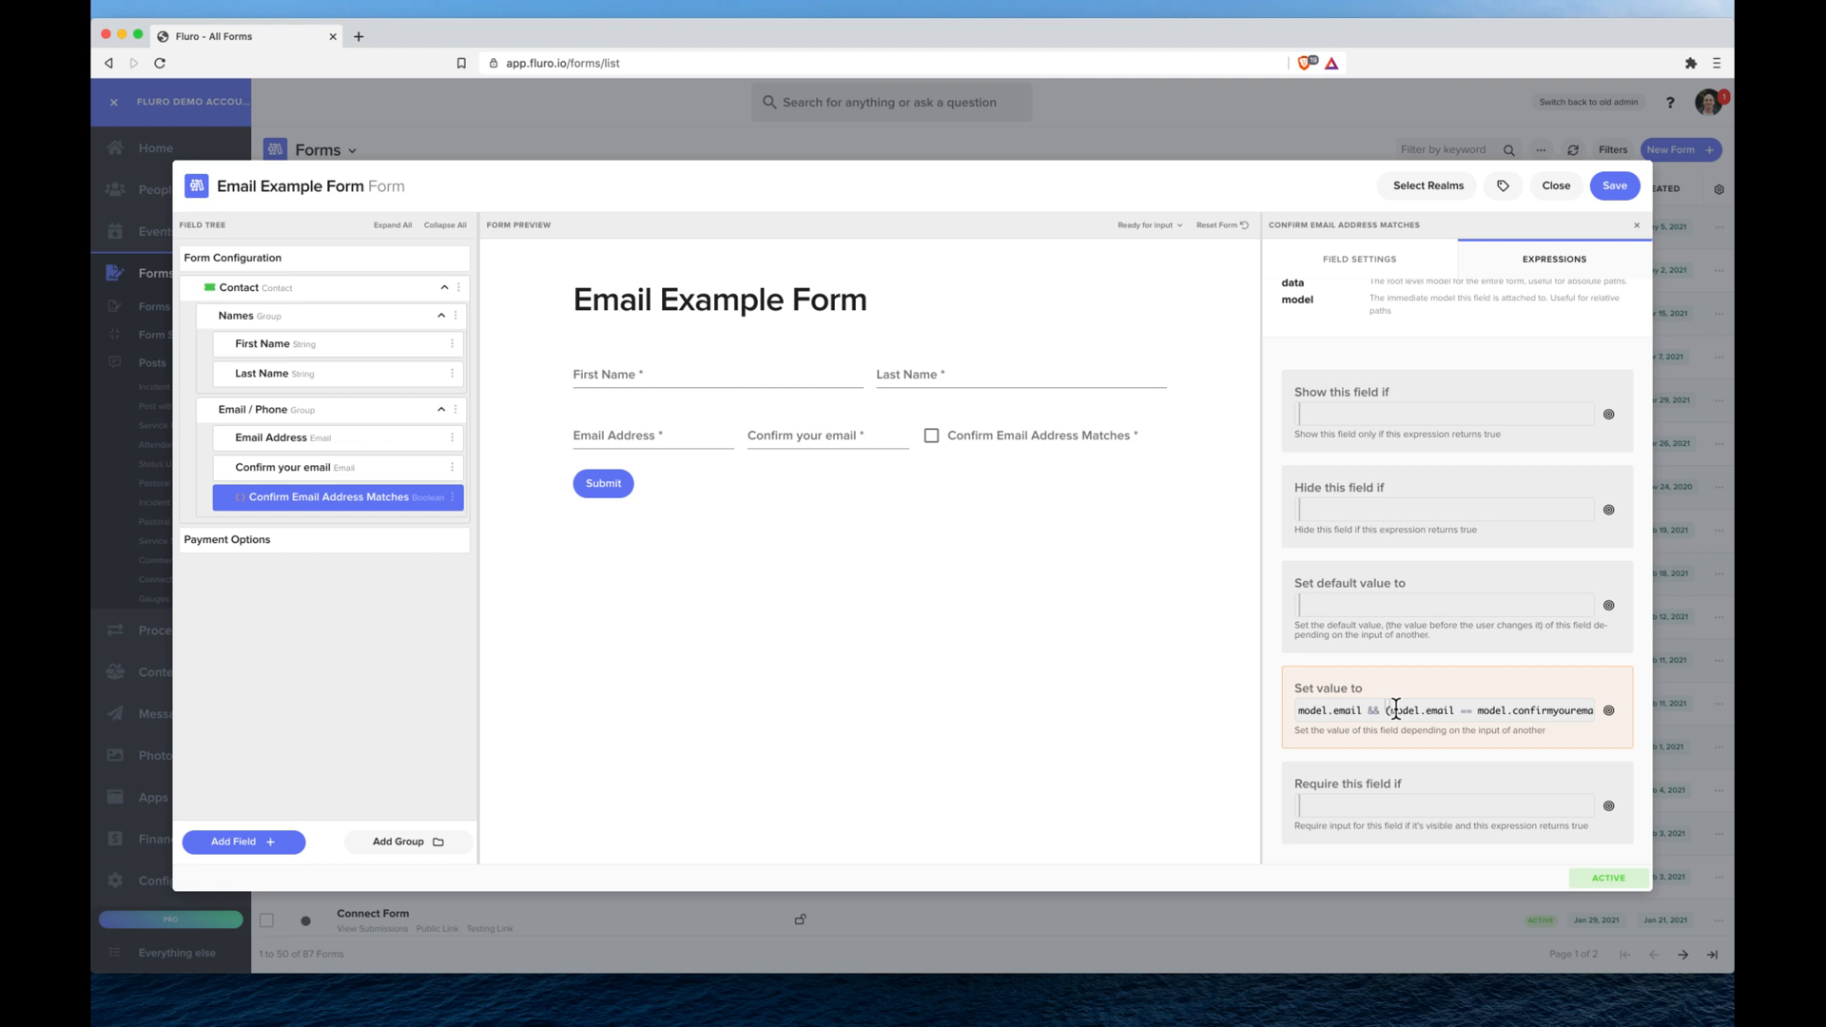
scroll(1507, 711, "right", 1)
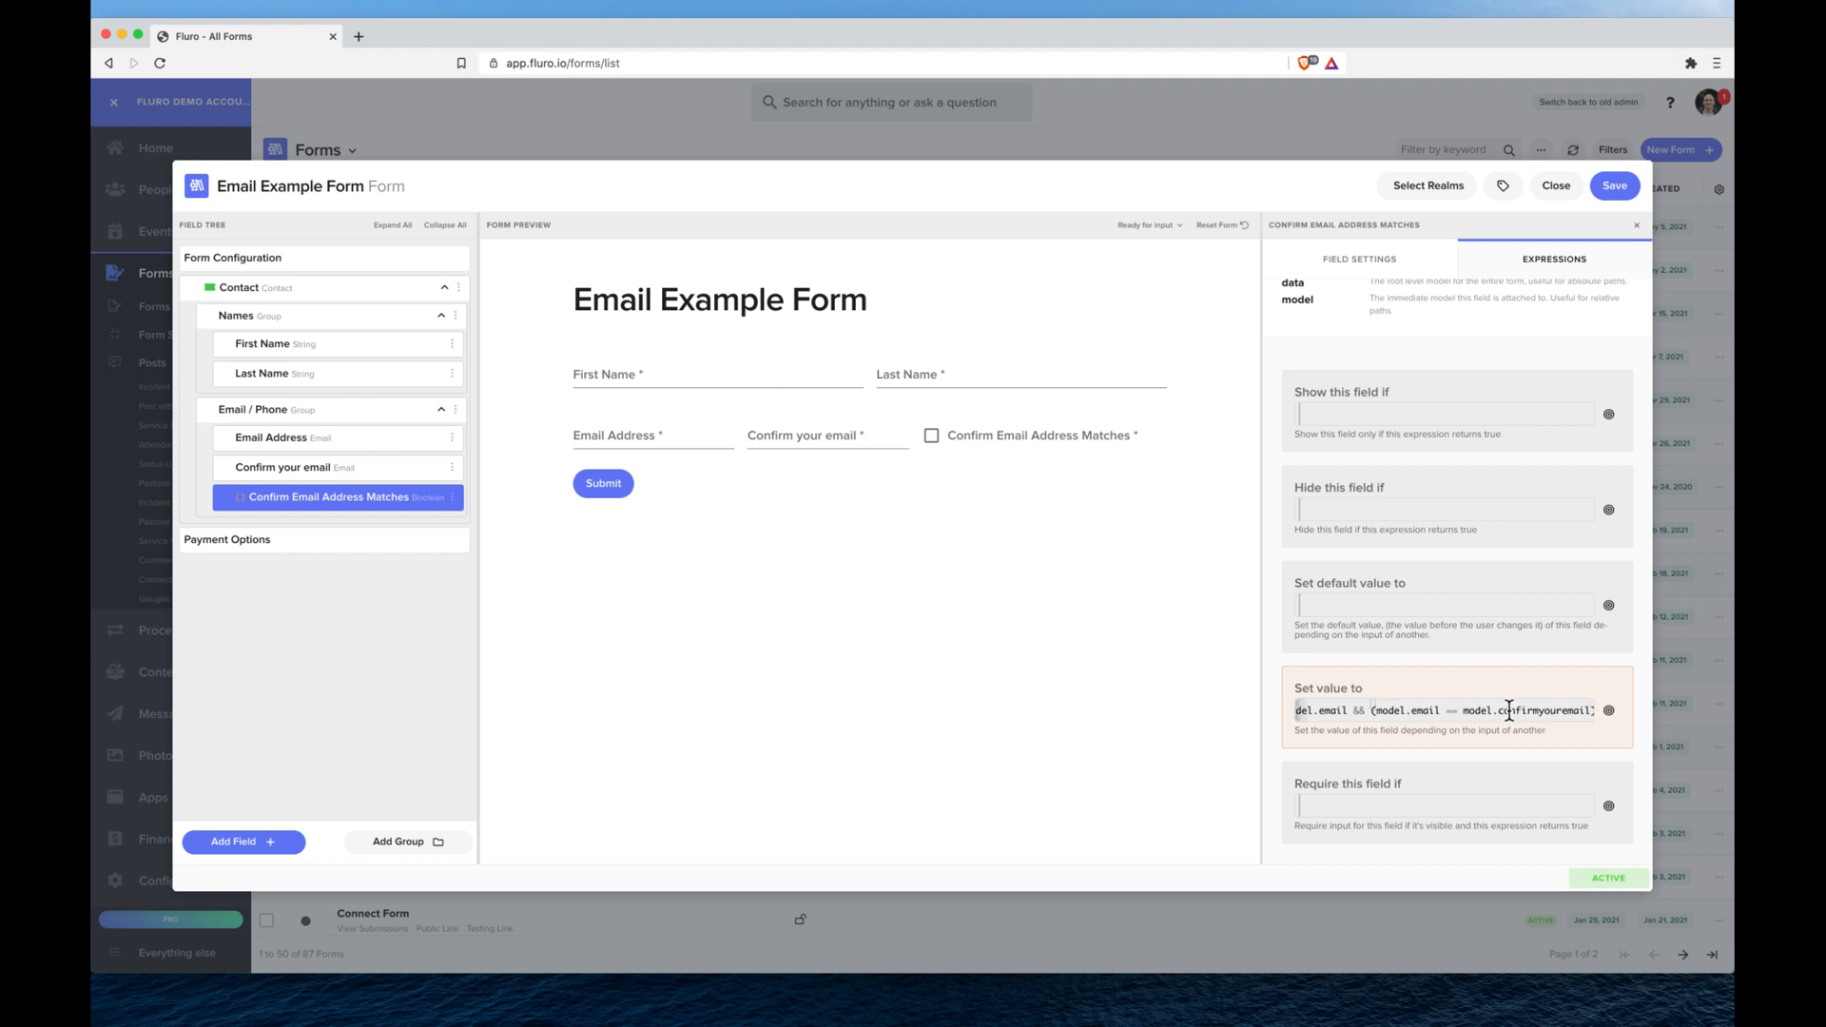
Test the match checkbox in the preview with two different email addresses, and clear both email fields
left_click(665, 439)
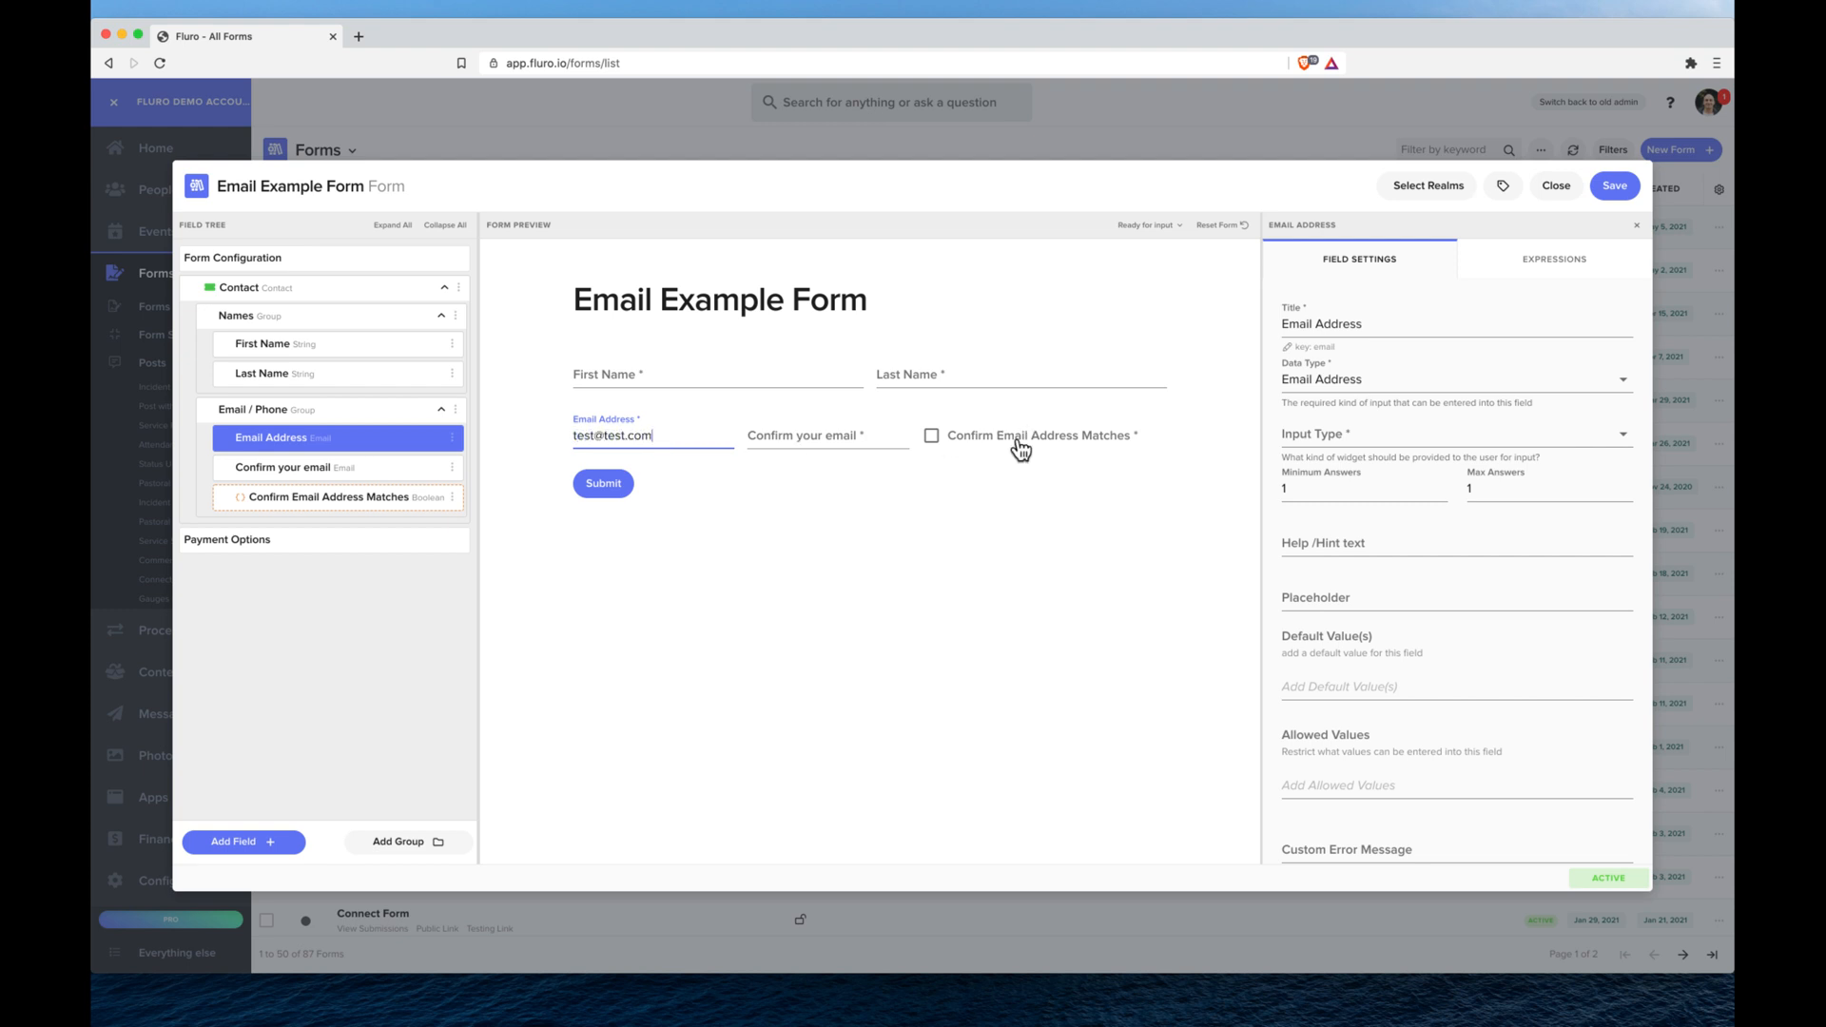
left_click(810, 444)
type("test@test.com.au")
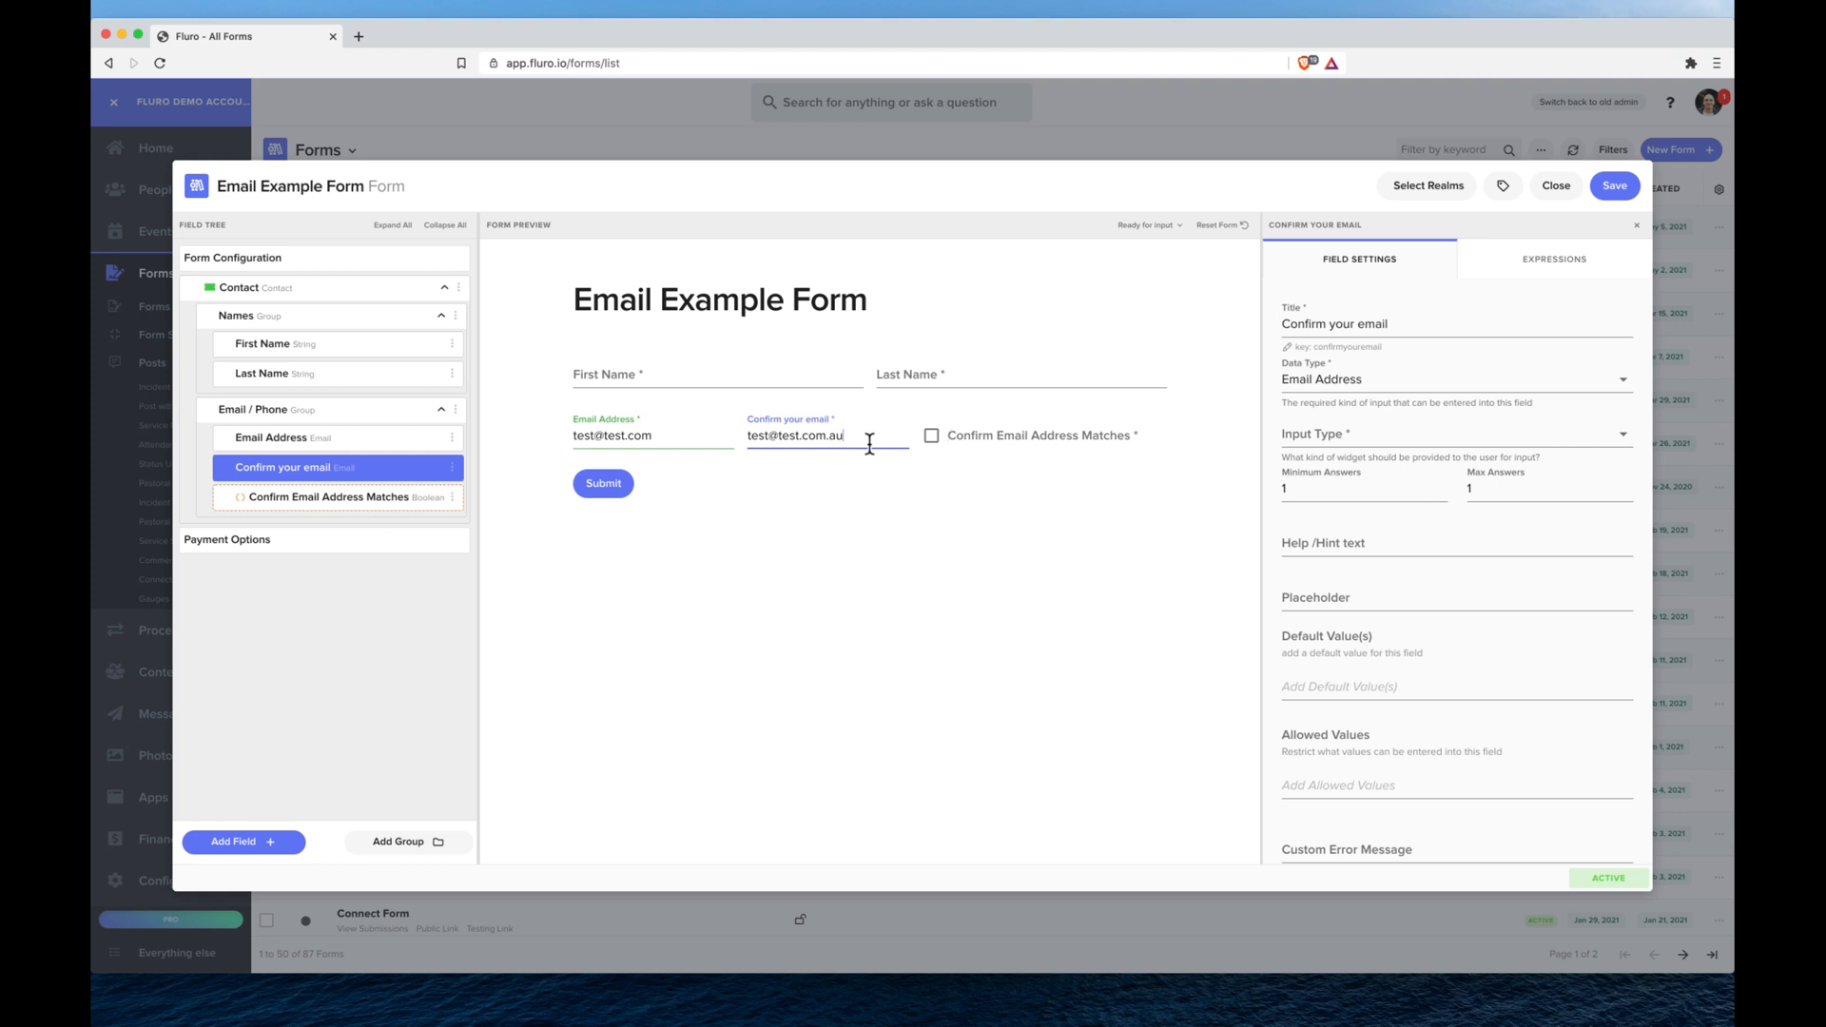
key("super+a")
key("BackSpace")
left_click(681, 439)
key("super+a")
key("BackSpace")
left_click(882, 625)
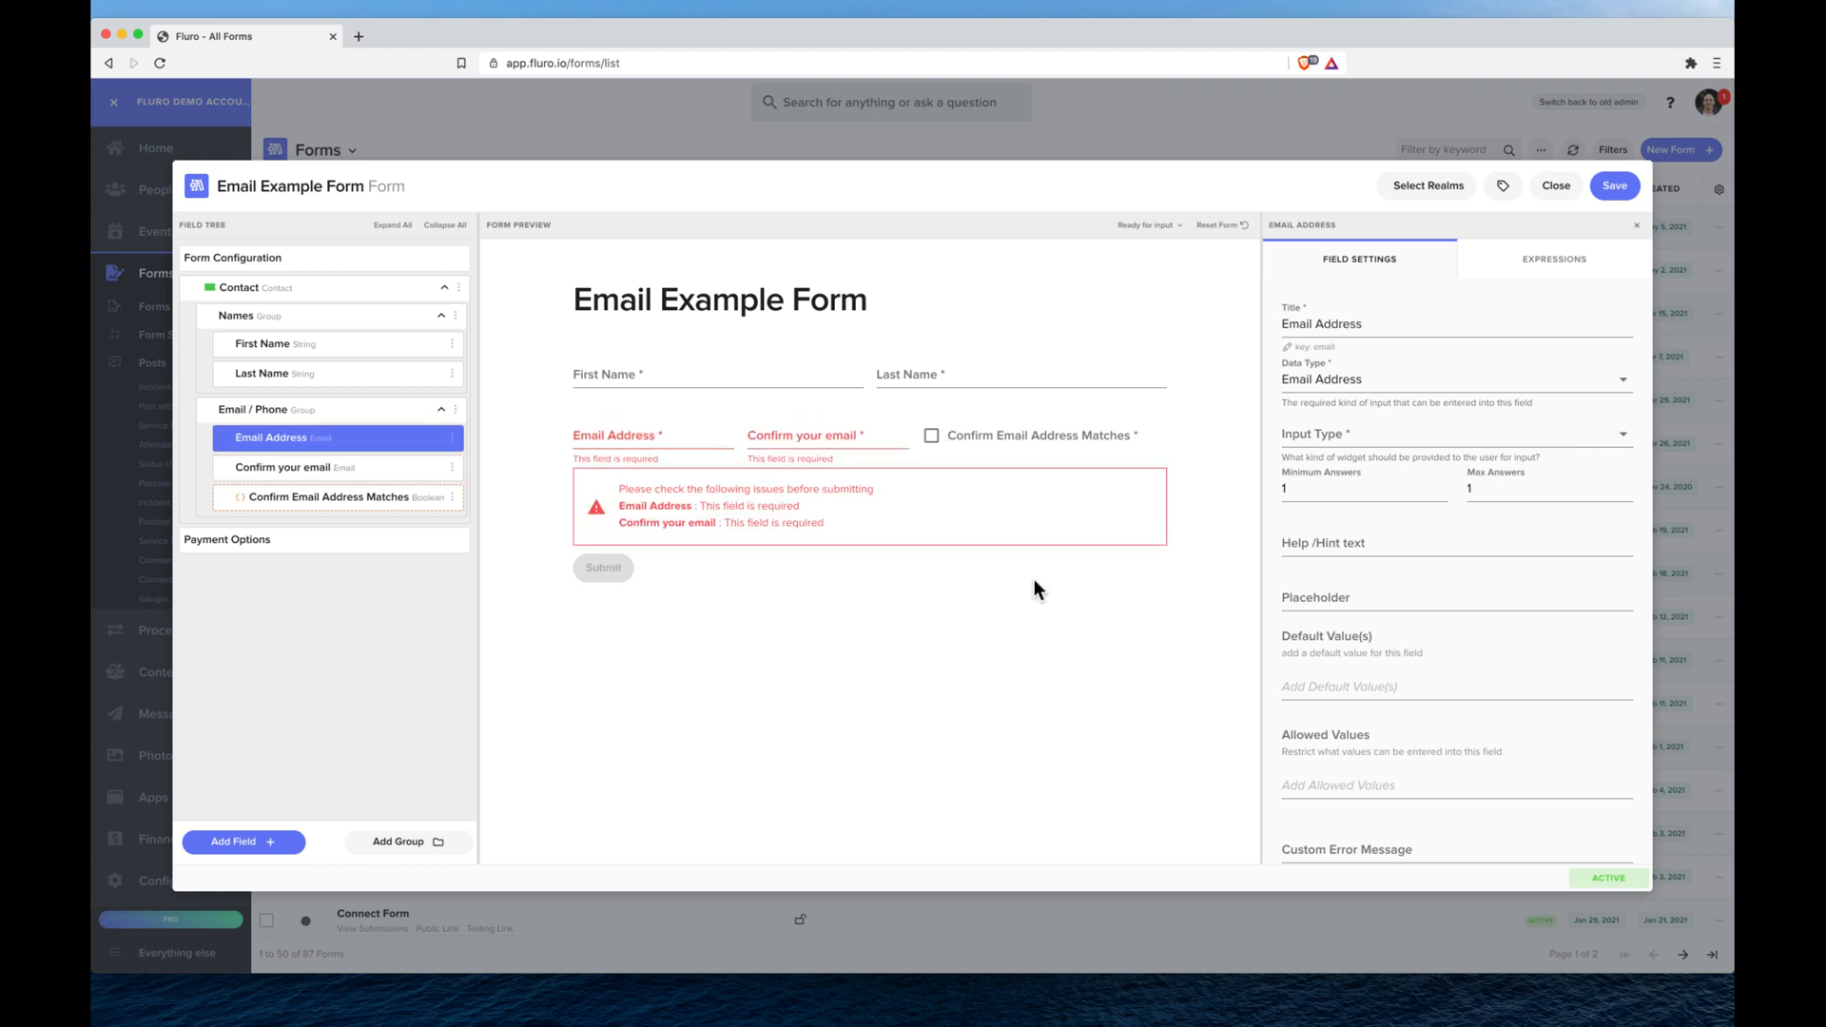
Set the CSS class of the Confirm Email Address Matches field to "hidden" and reset the form preview
left_click(318, 497)
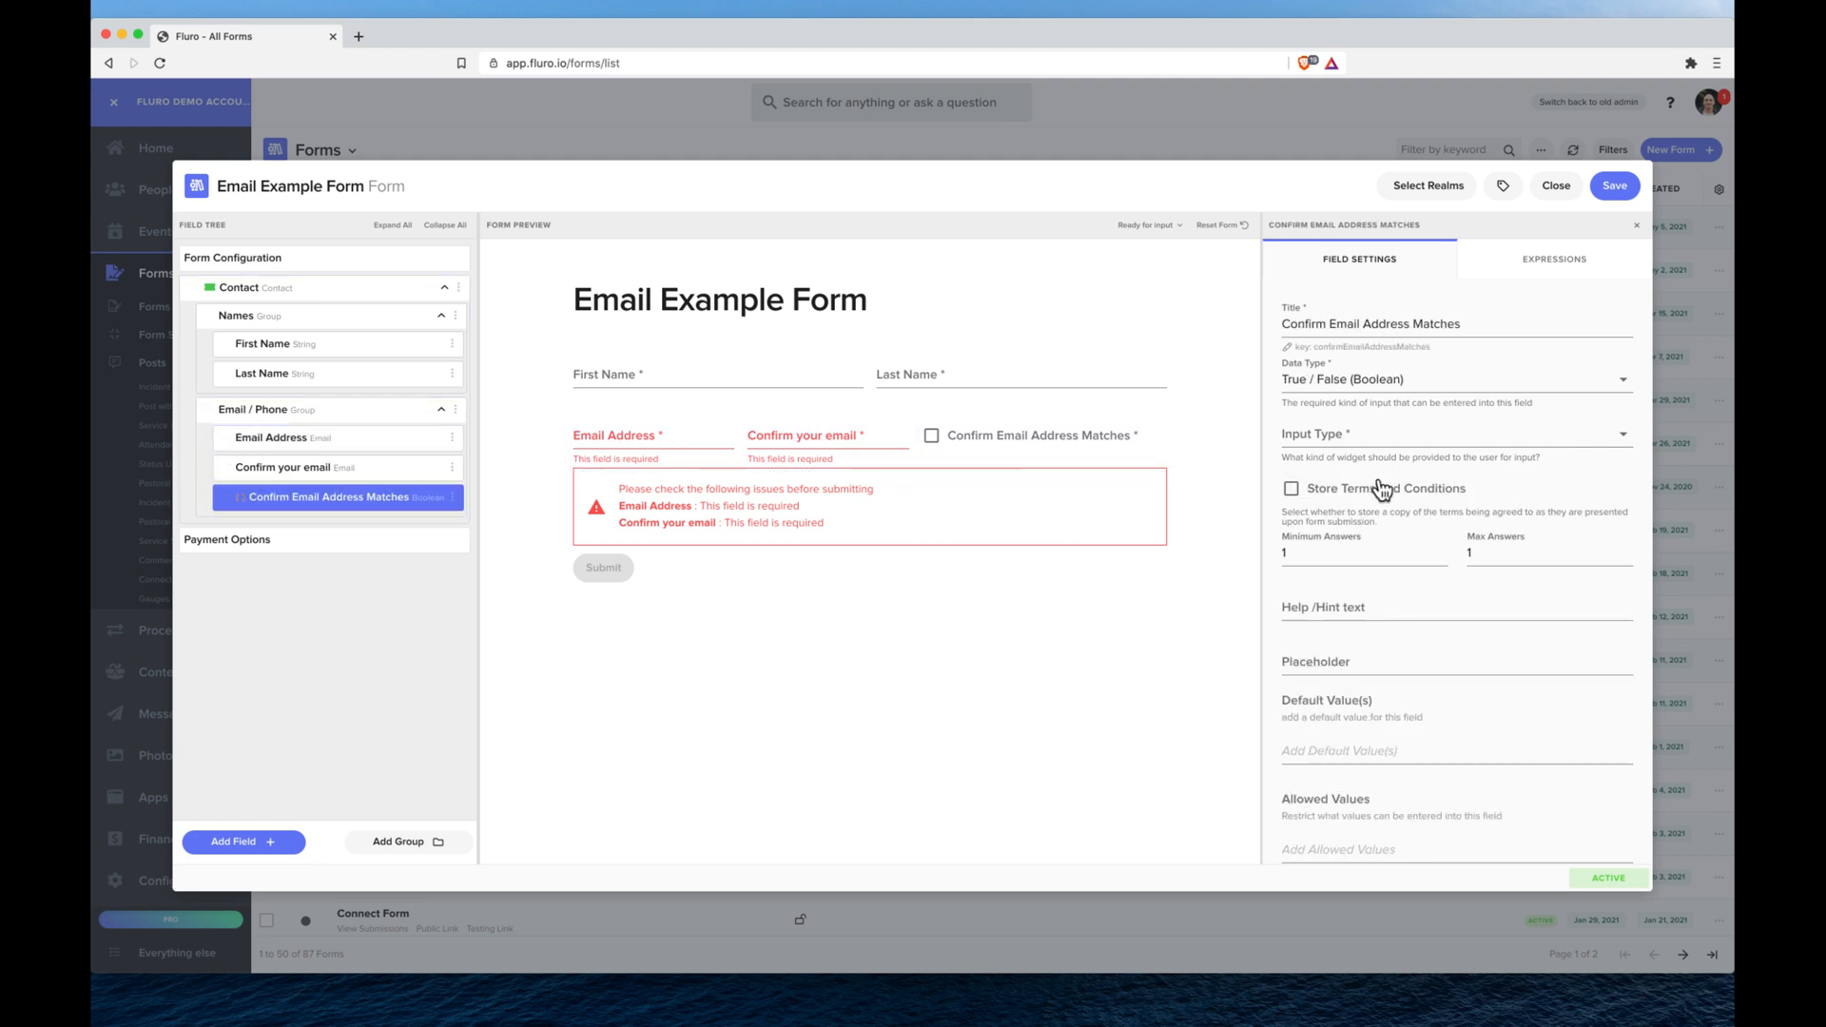
scroll(1388, 646, "down", 3)
left_click(1351, 761)
type("hidden")
left_click(1150, 646)
left_click(1234, 226)
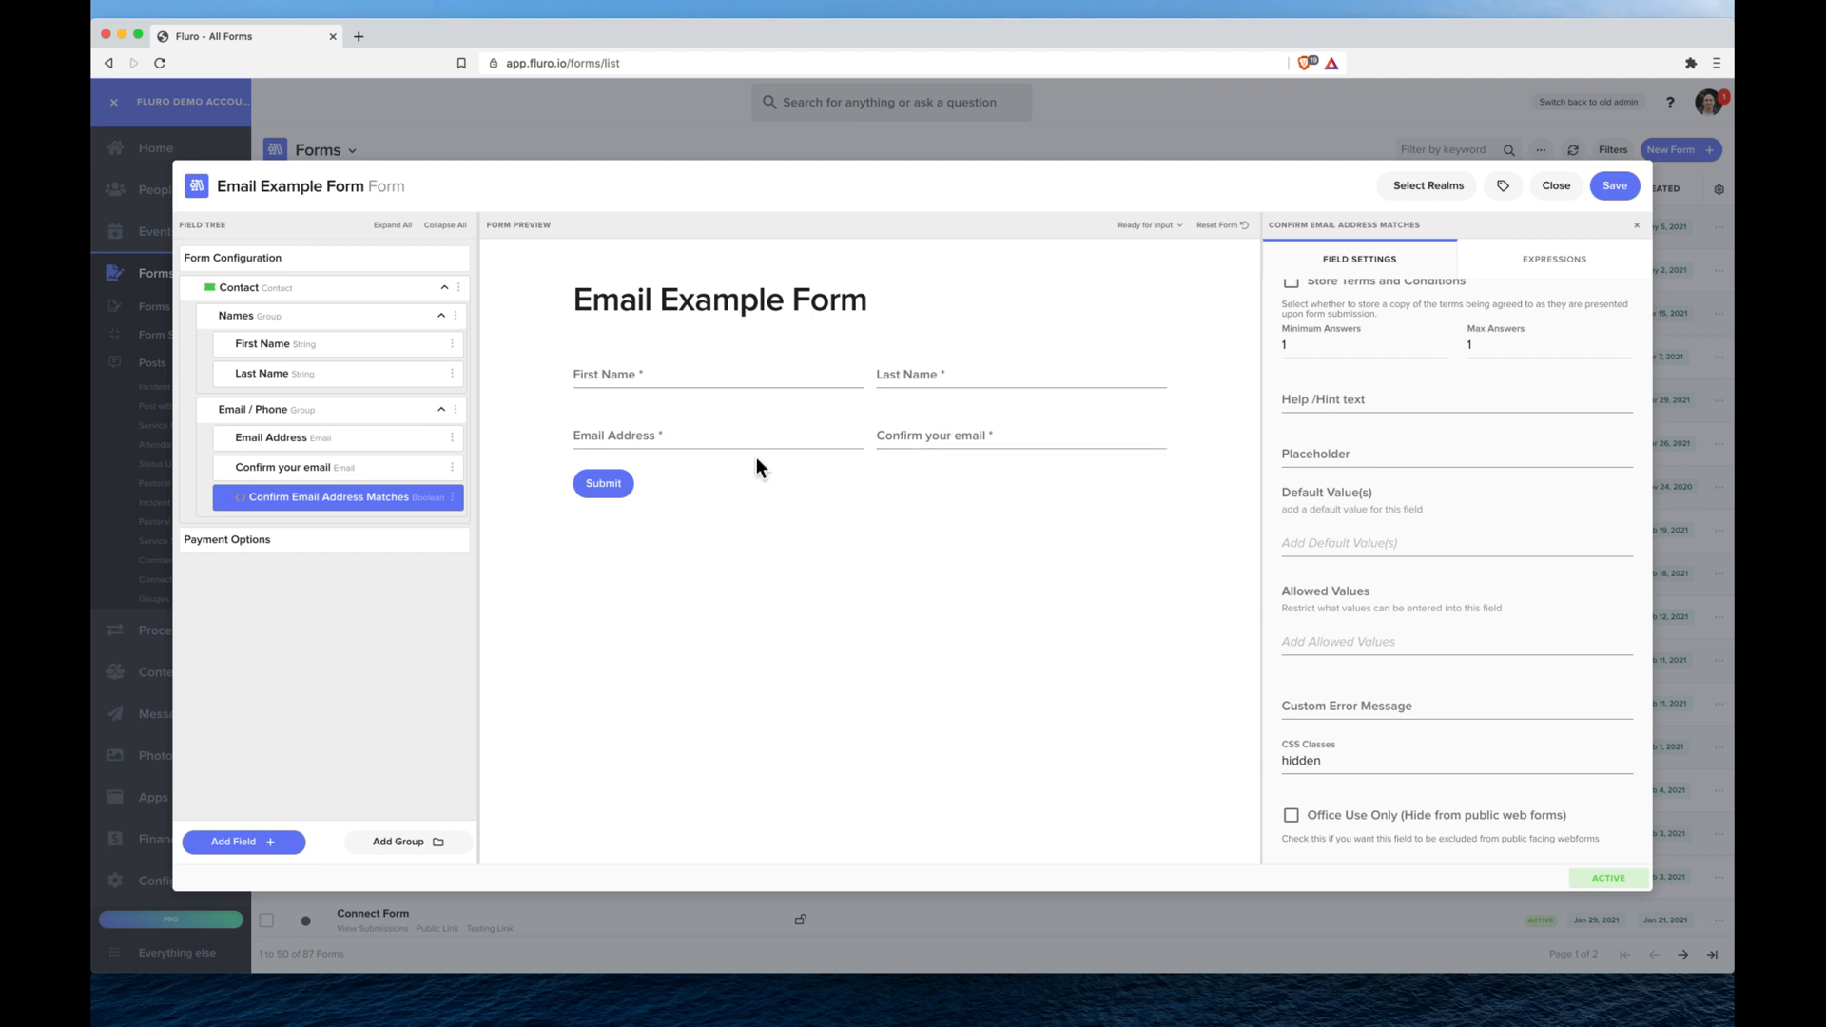
Submit the empty form preview and examine the validation entry for Confirm Email Address Matches
left_click(605, 485)
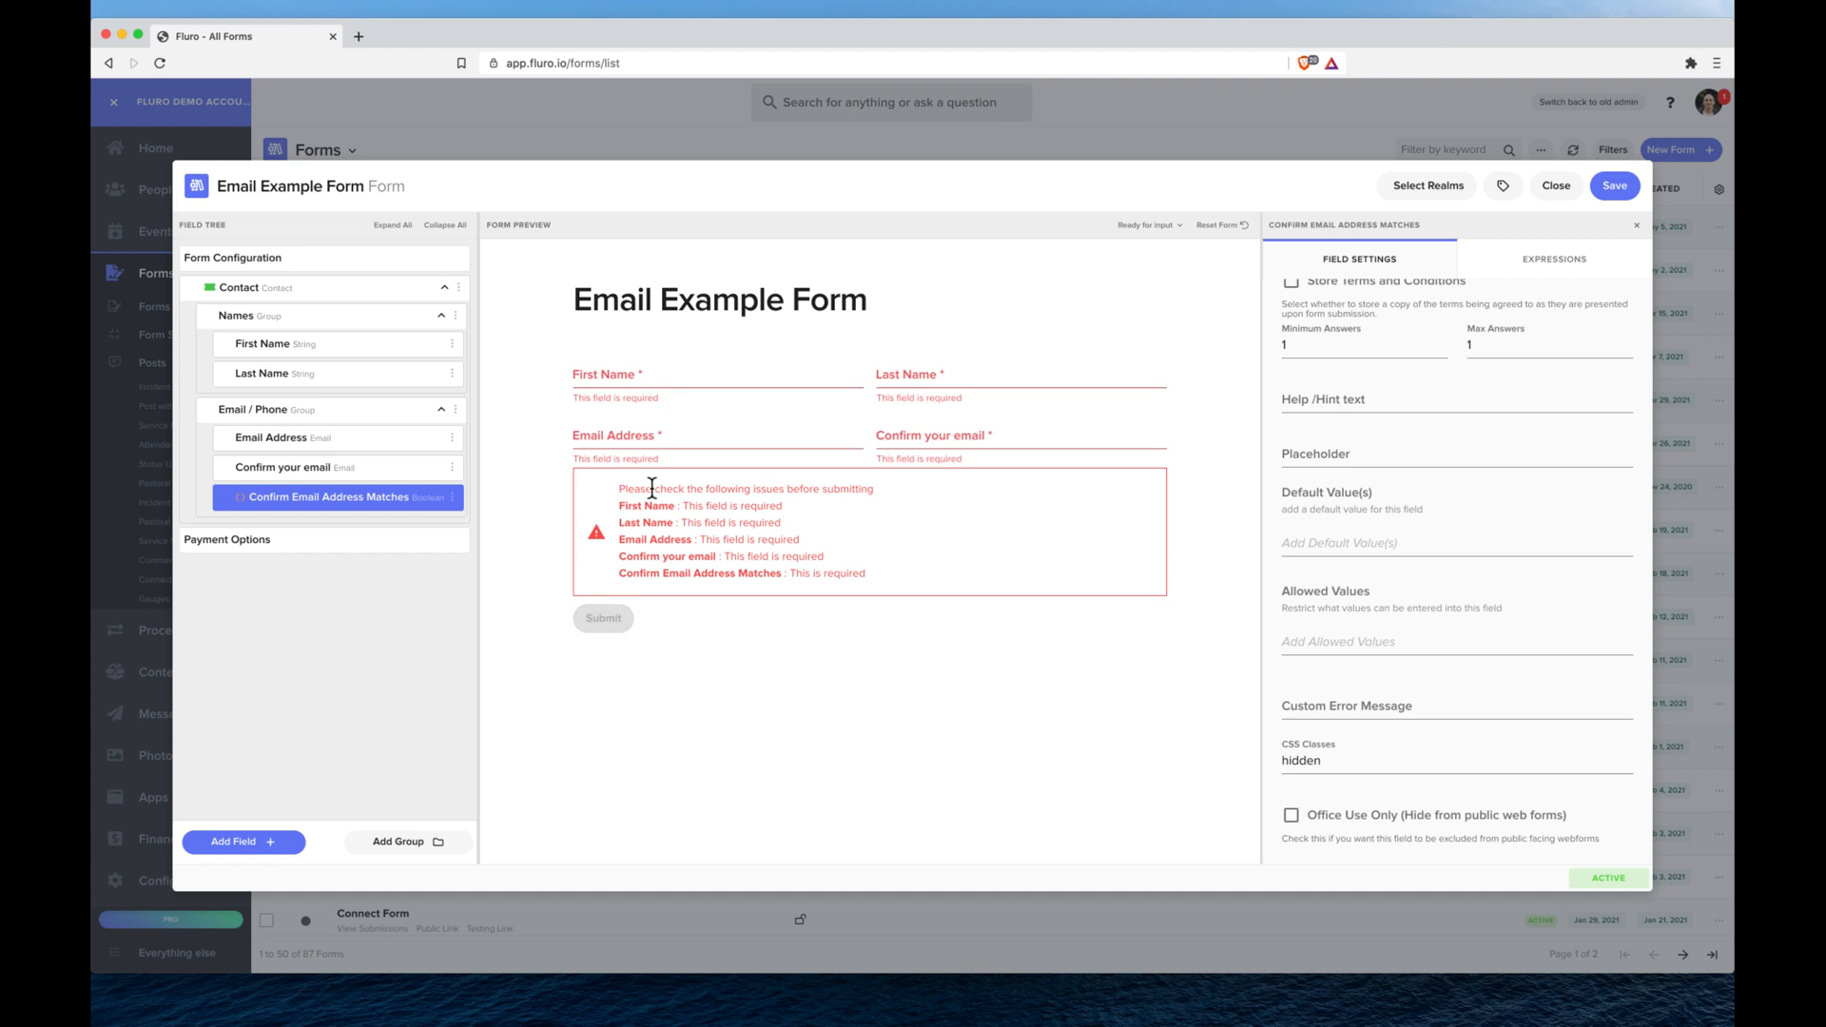
left_click_drag(617, 574, 881, 575)
left_click(886, 578)
Fill the preview with "test" for both names and two mismatched email addresses, and examine the remaining validation issue
left_click(672, 380)
type("test")
left_click(936, 381)
type("test")
left_click(734, 433)
type("test@test.com")
key("Tab")
type("test@testing.co")
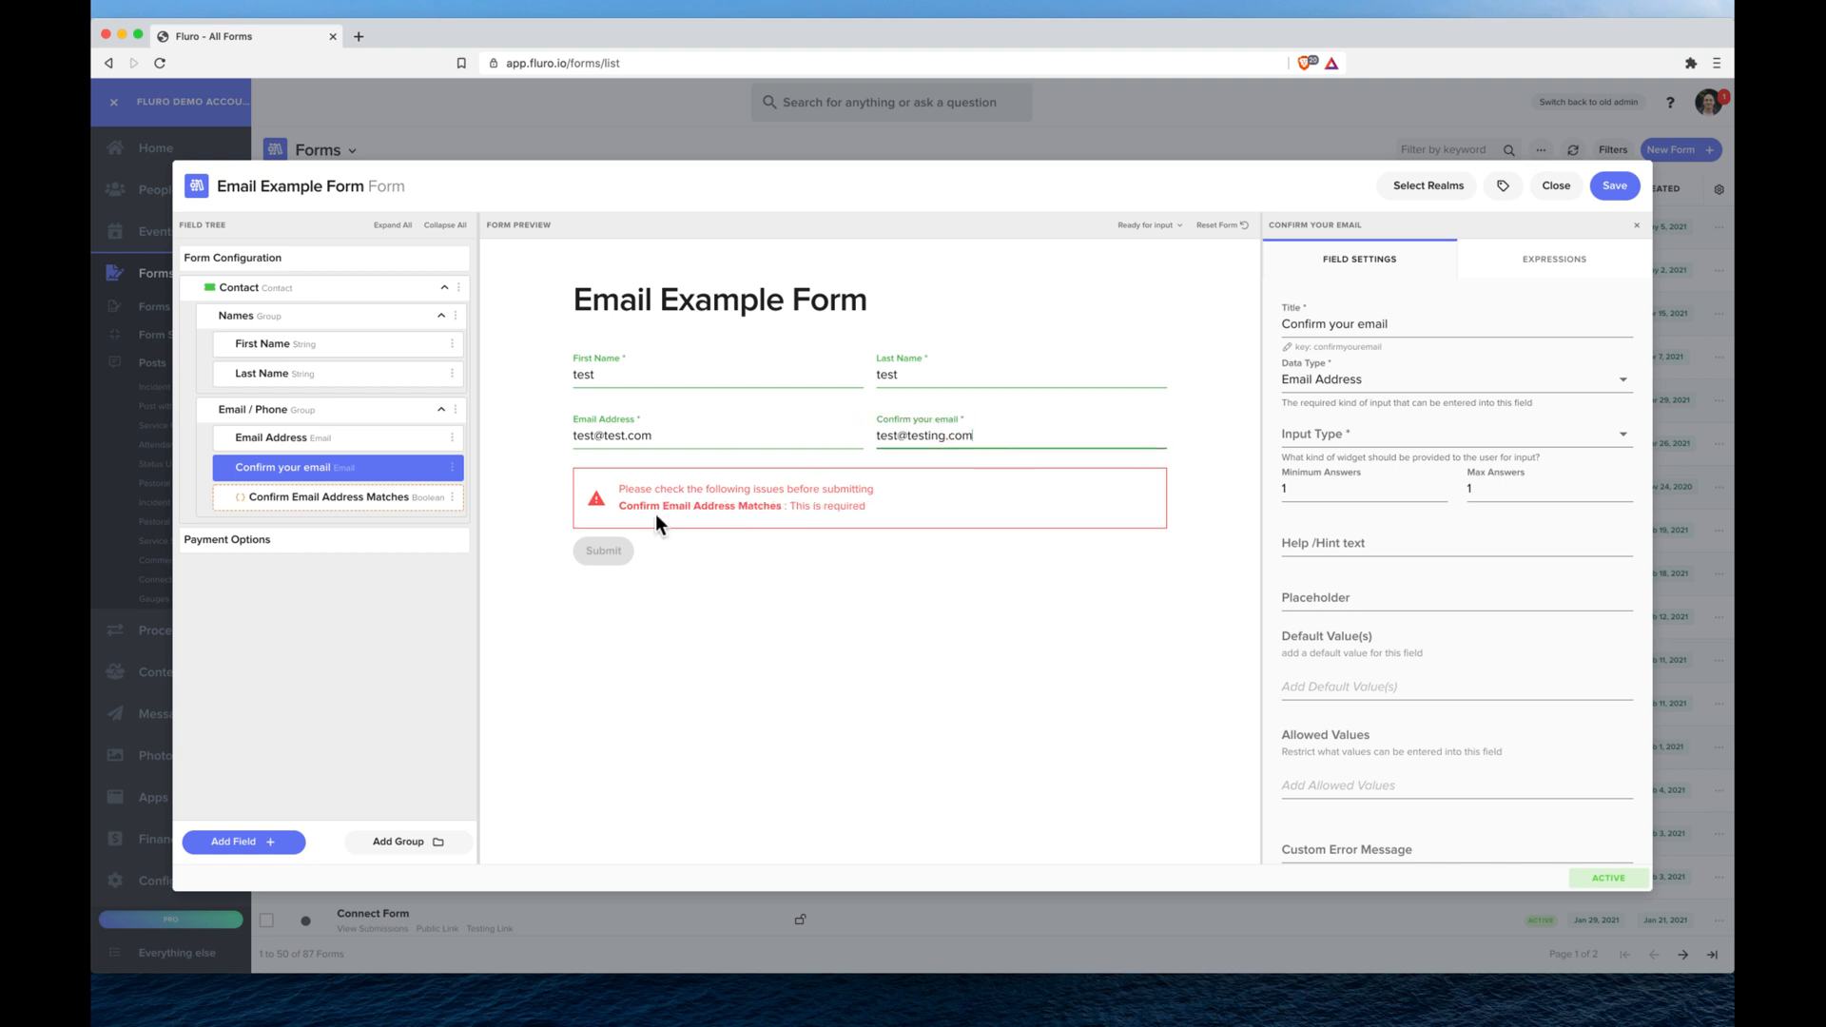
left_click_drag(618, 508, 782, 505)
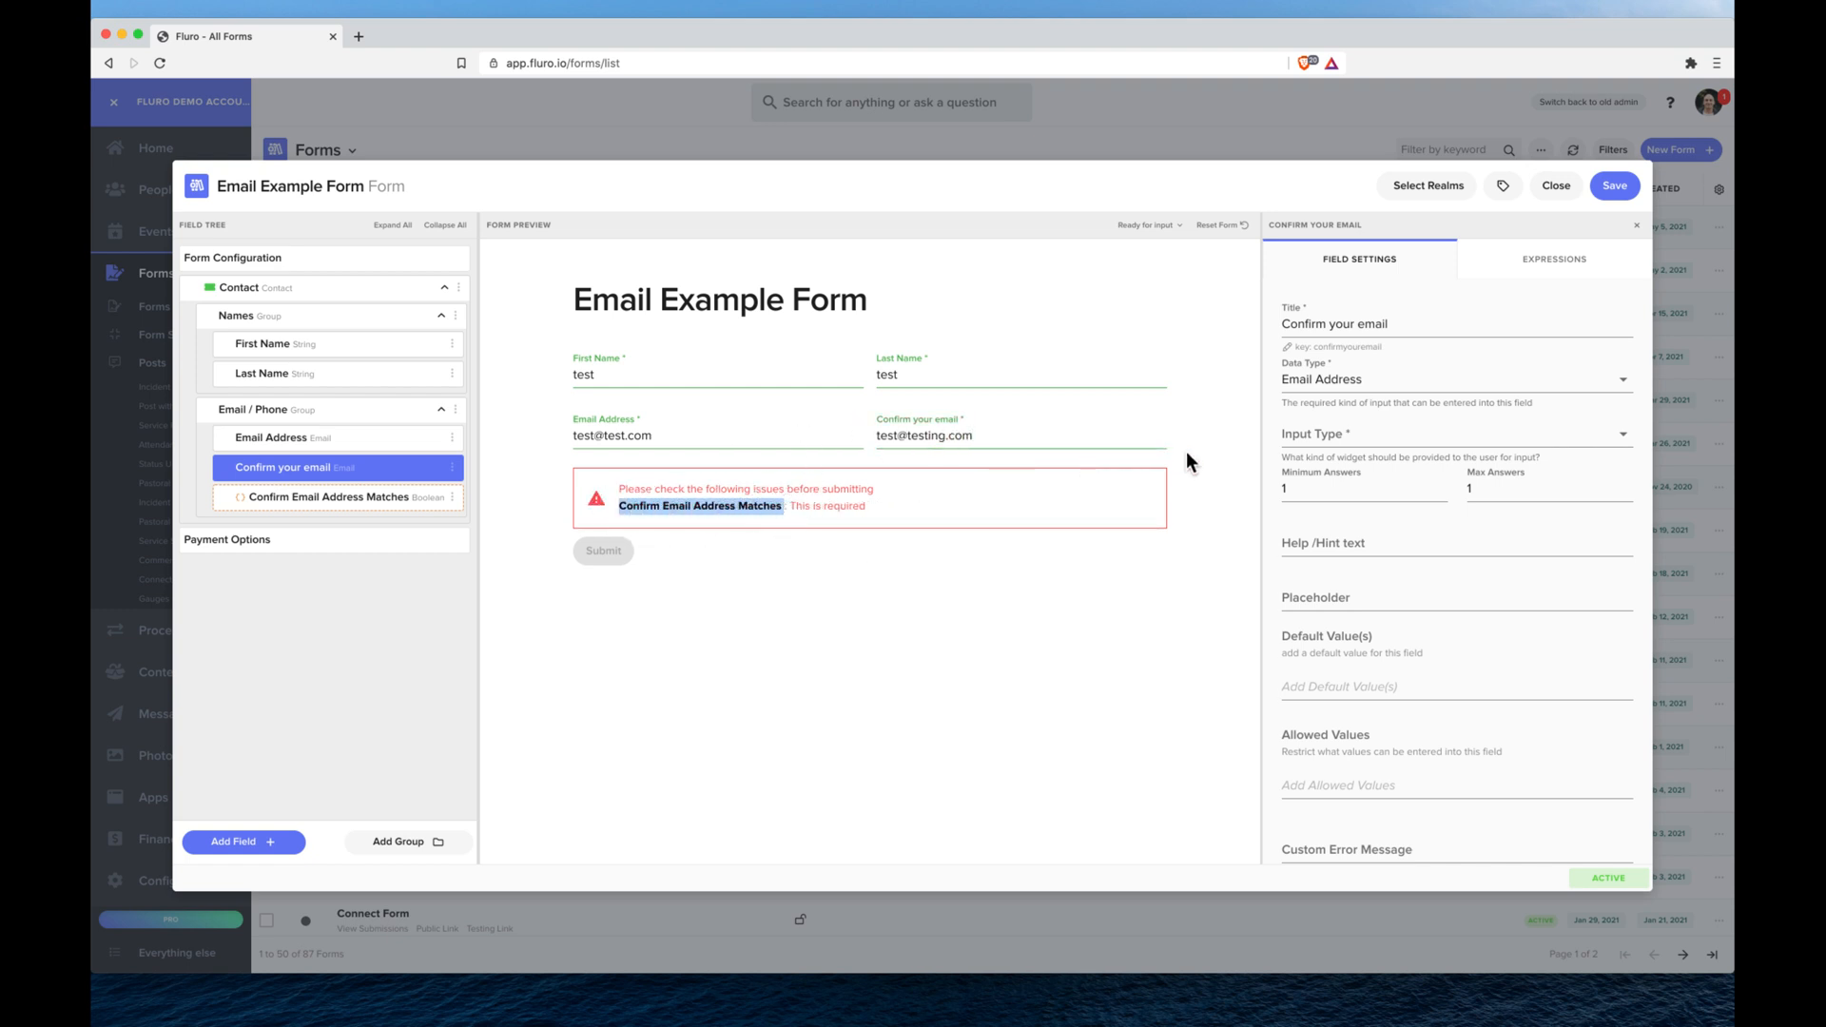
left_click(776, 512)
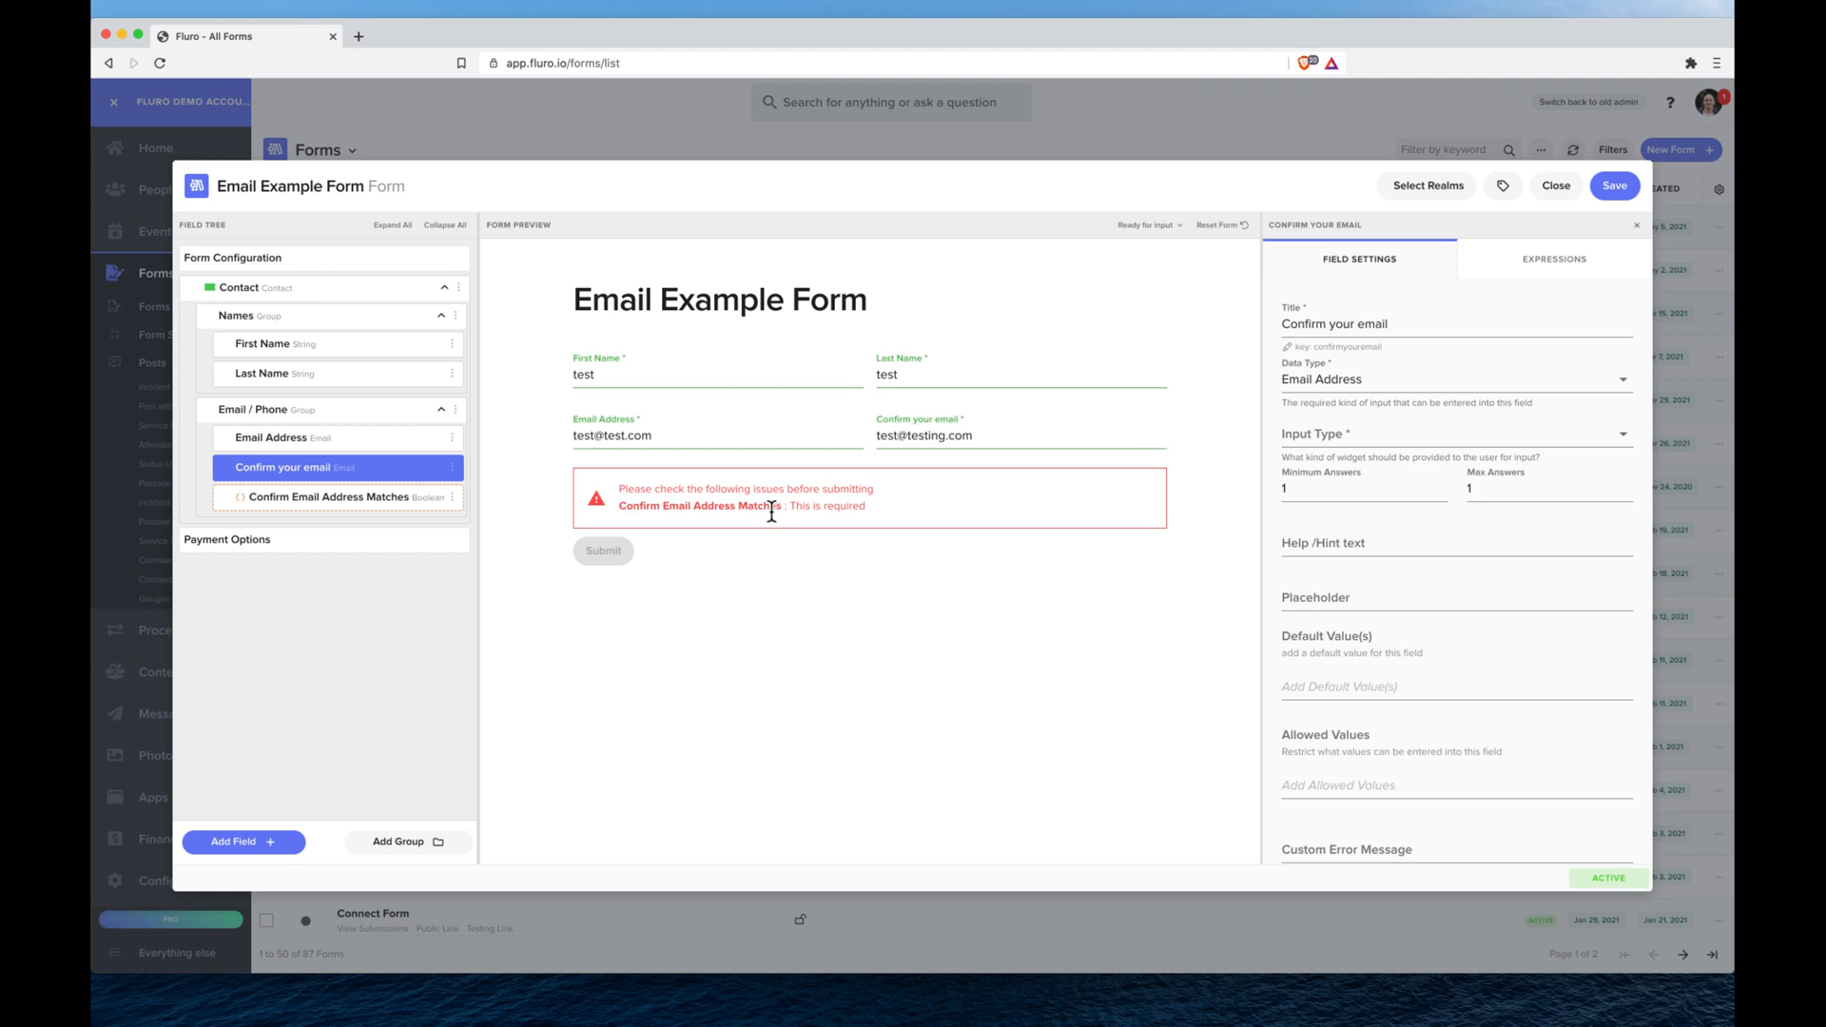
Set the custom error message of the Confirm Email Address Matches field to "Please ensure that your email addresses match exactly"
left_click(350, 502)
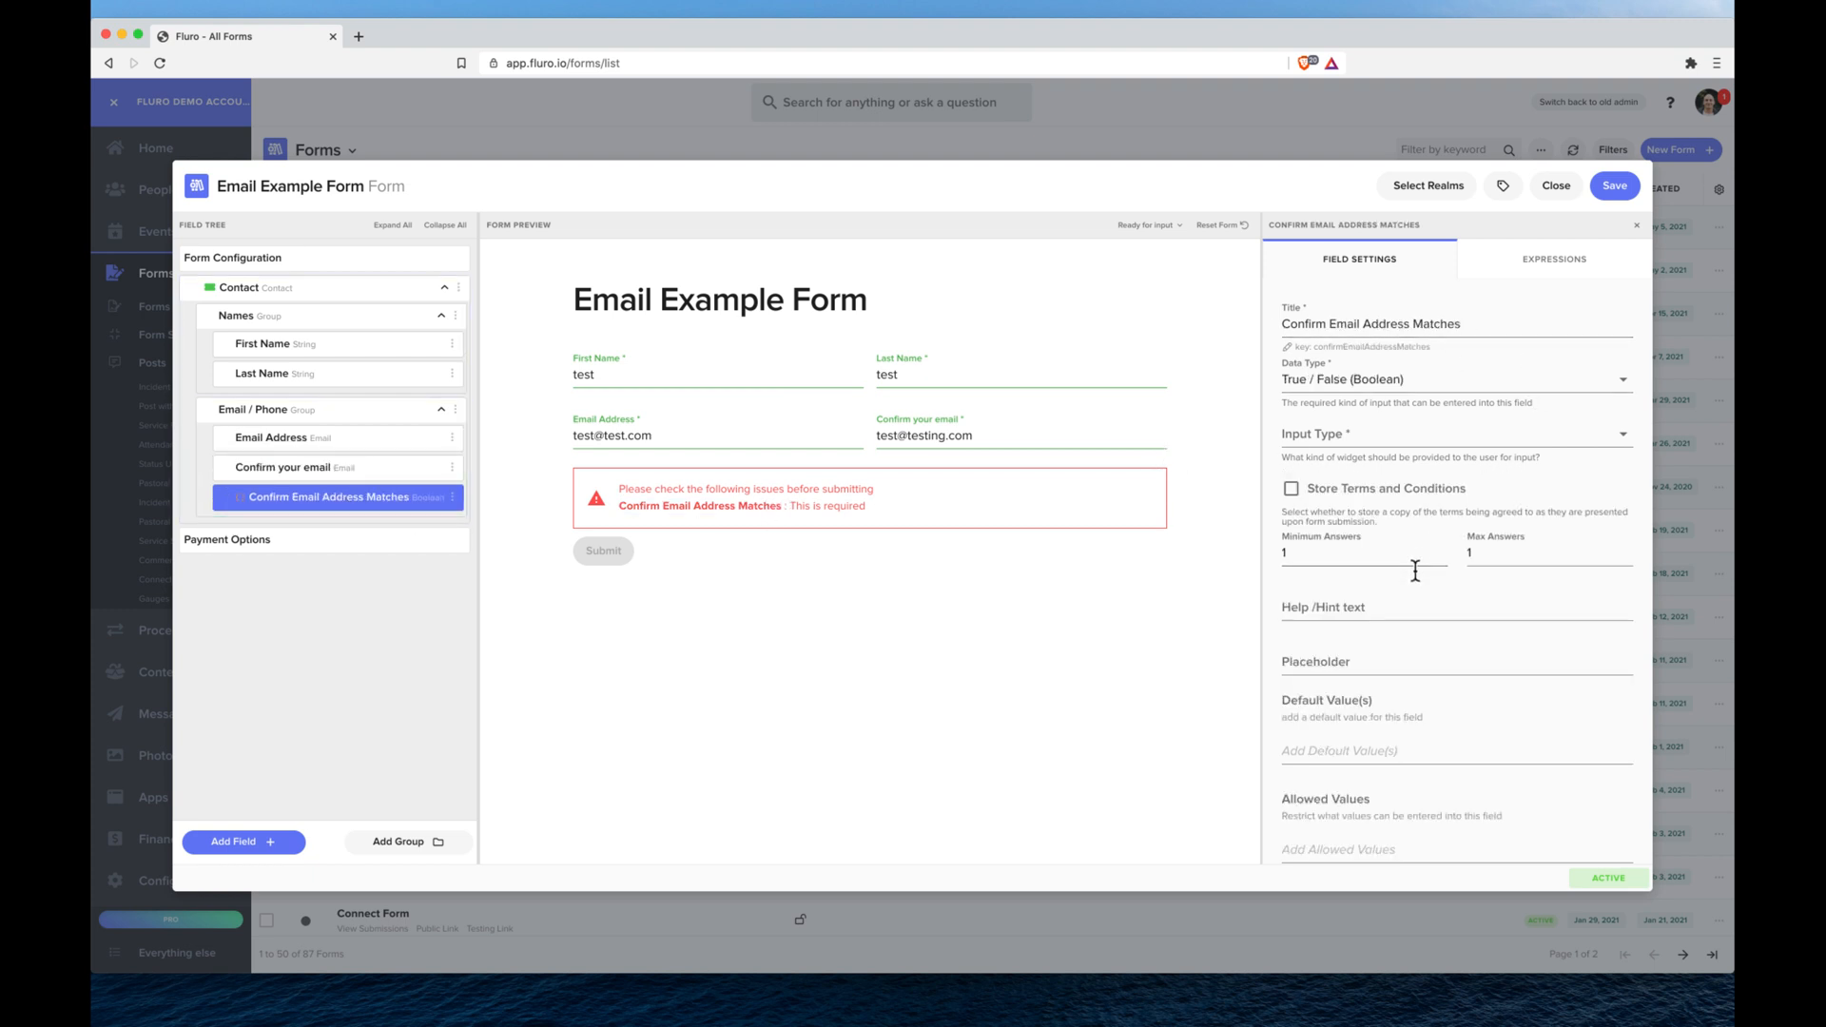
scroll(1416, 568, "down", 3)
left_click(1381, 703)
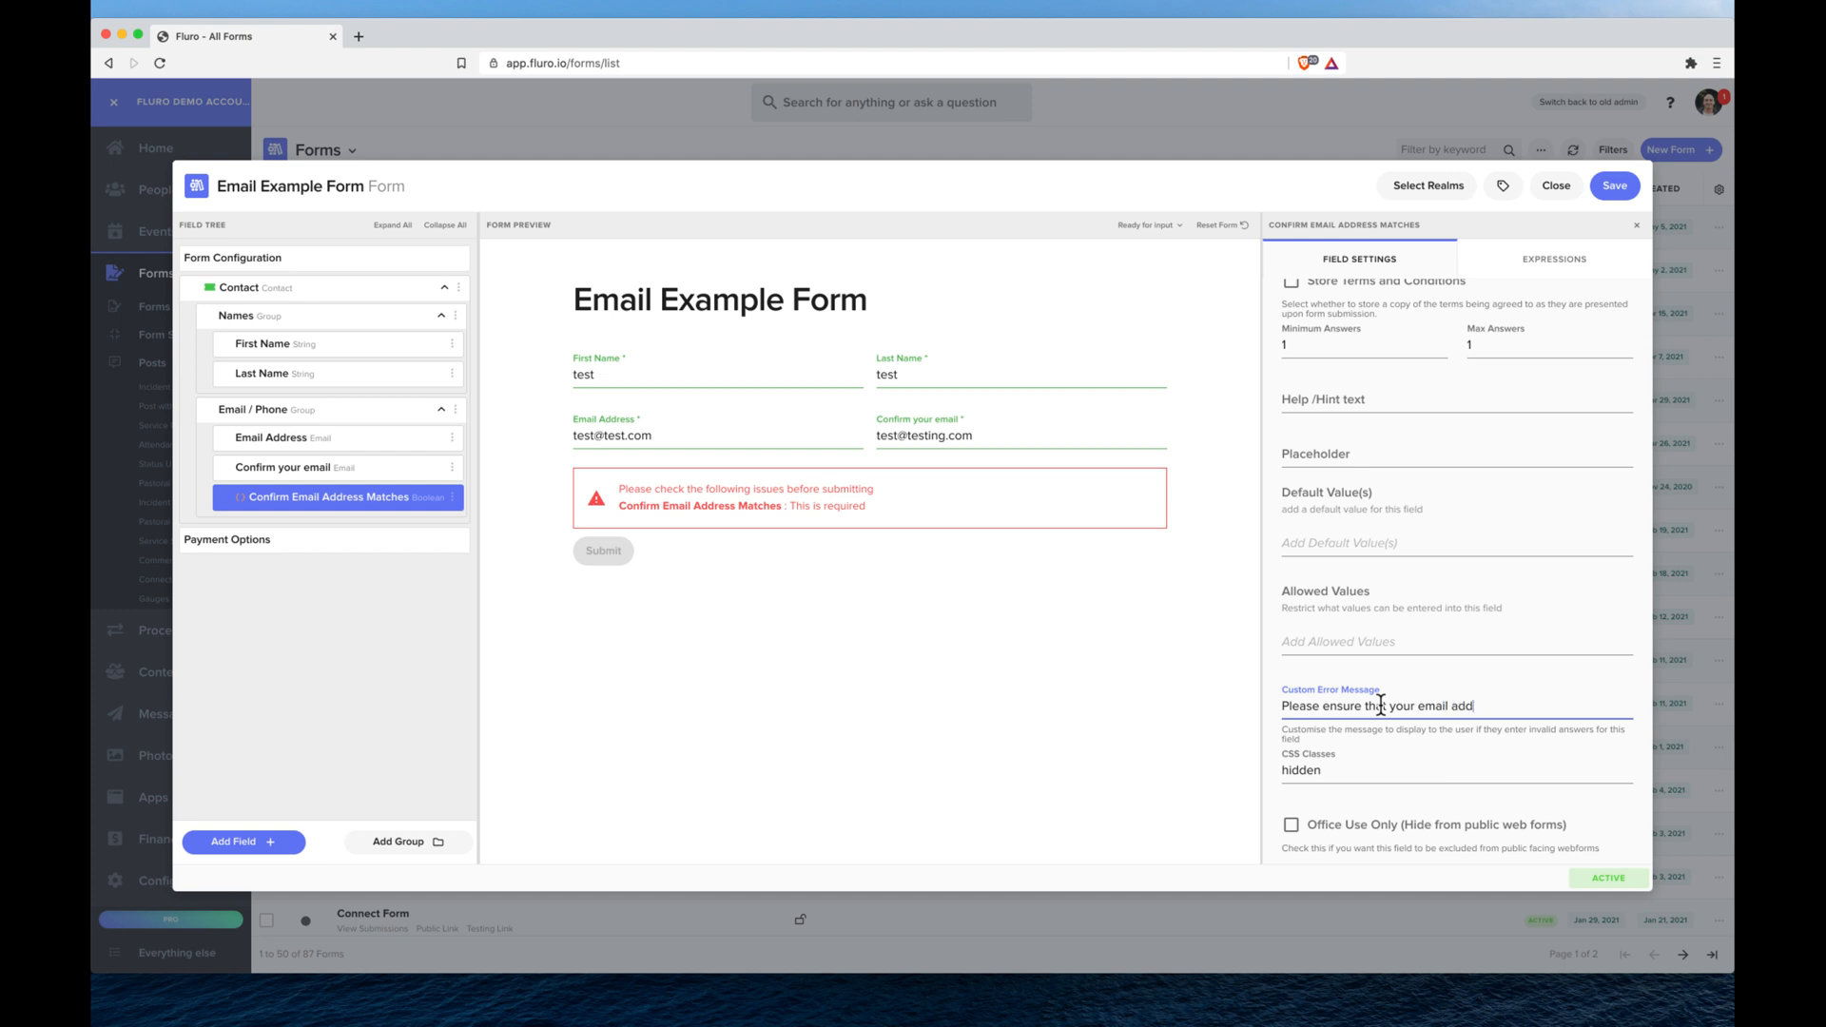
type("atch exactly")
Reset the form preview and fill it with "test" for both names and two different email addresses
left_click(1243, 225)
left_click(904, 371)
type("test")
left_click(790, 428)
type("test@testing.com")
key("Tab")
type("test@test.com")
left_click(632, 583)
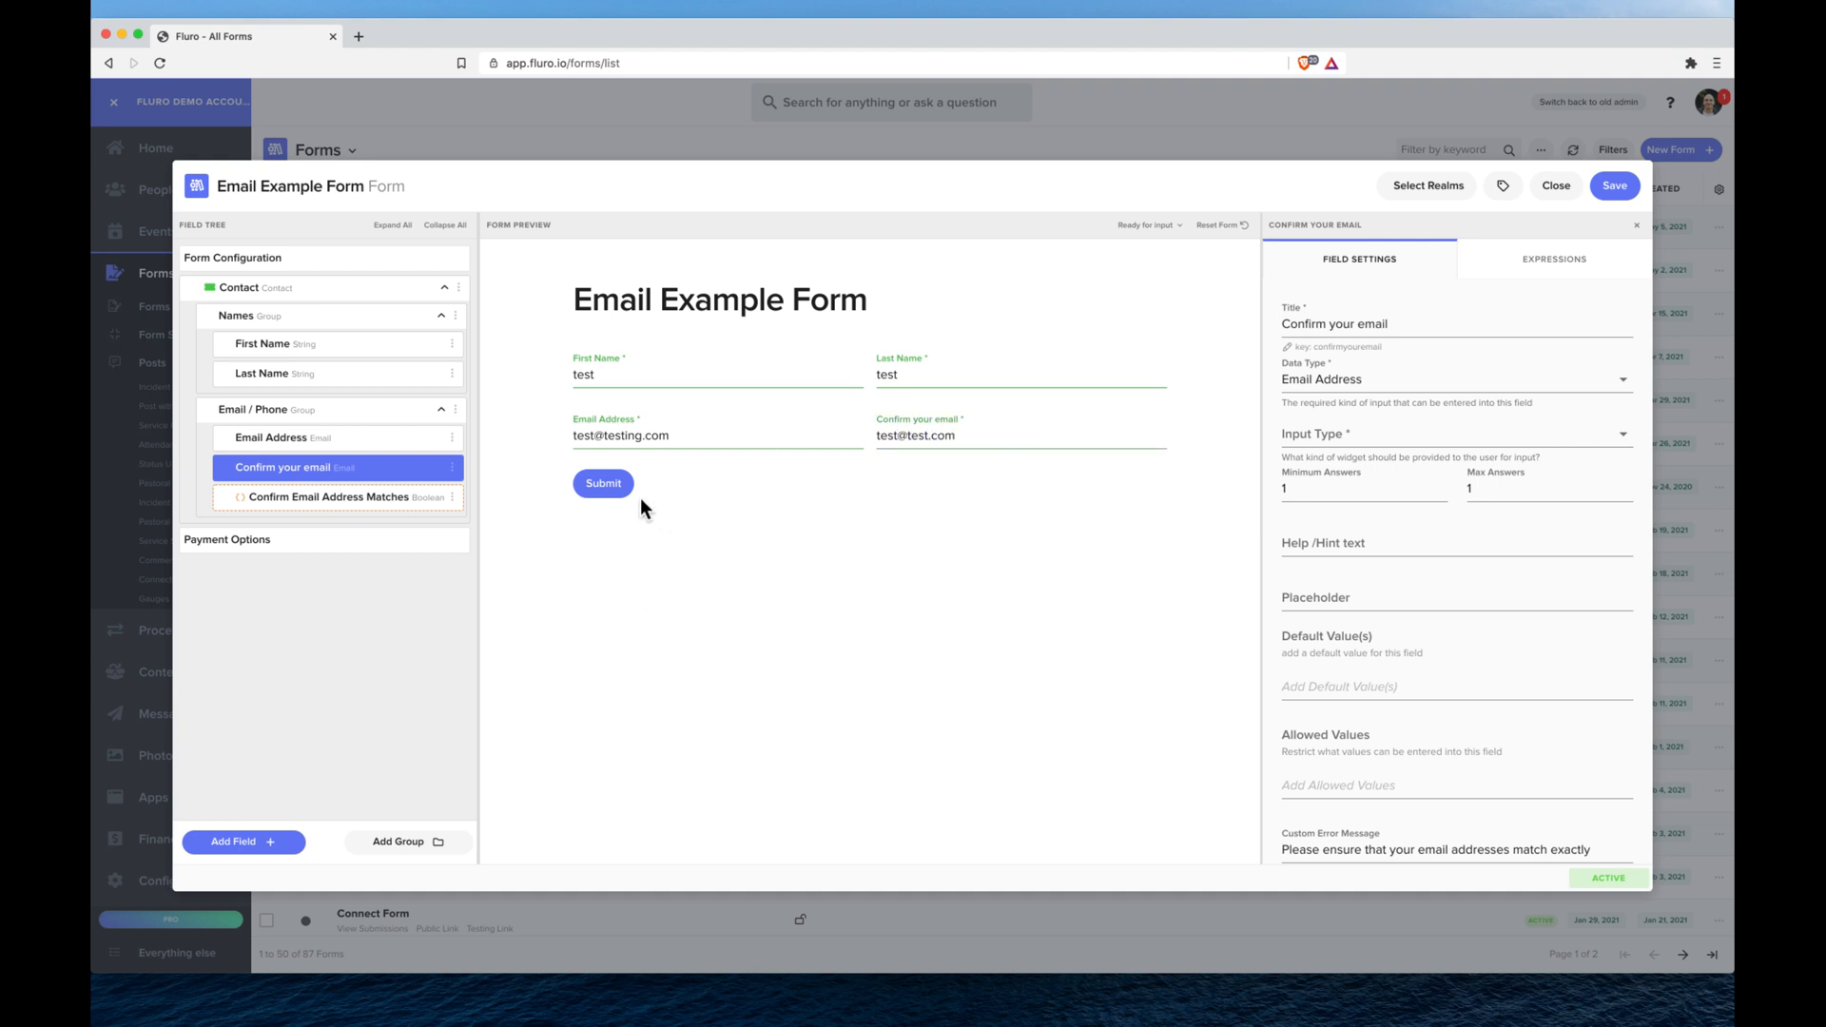
Submit the mismatched form preview and examine the custom error message for Confirm Email Address Matches
left_click(616, 486)
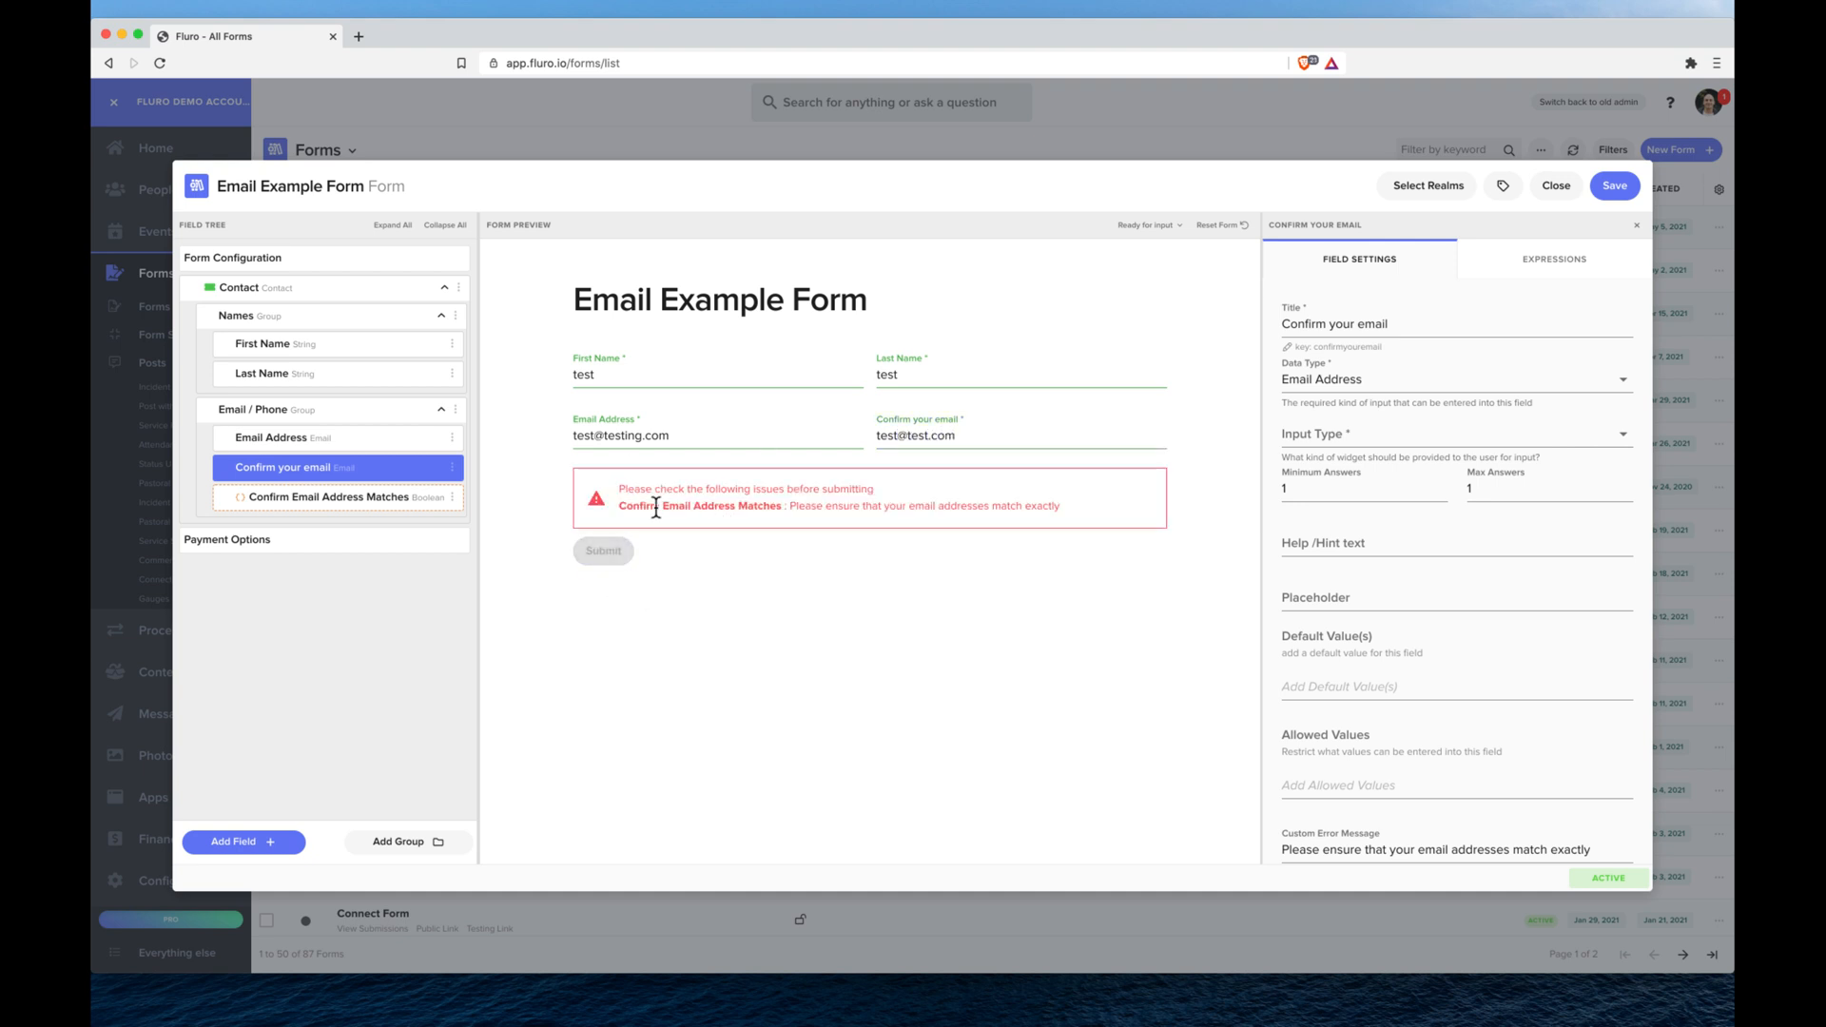
left_click_drag(813, 506, 1092, 510)
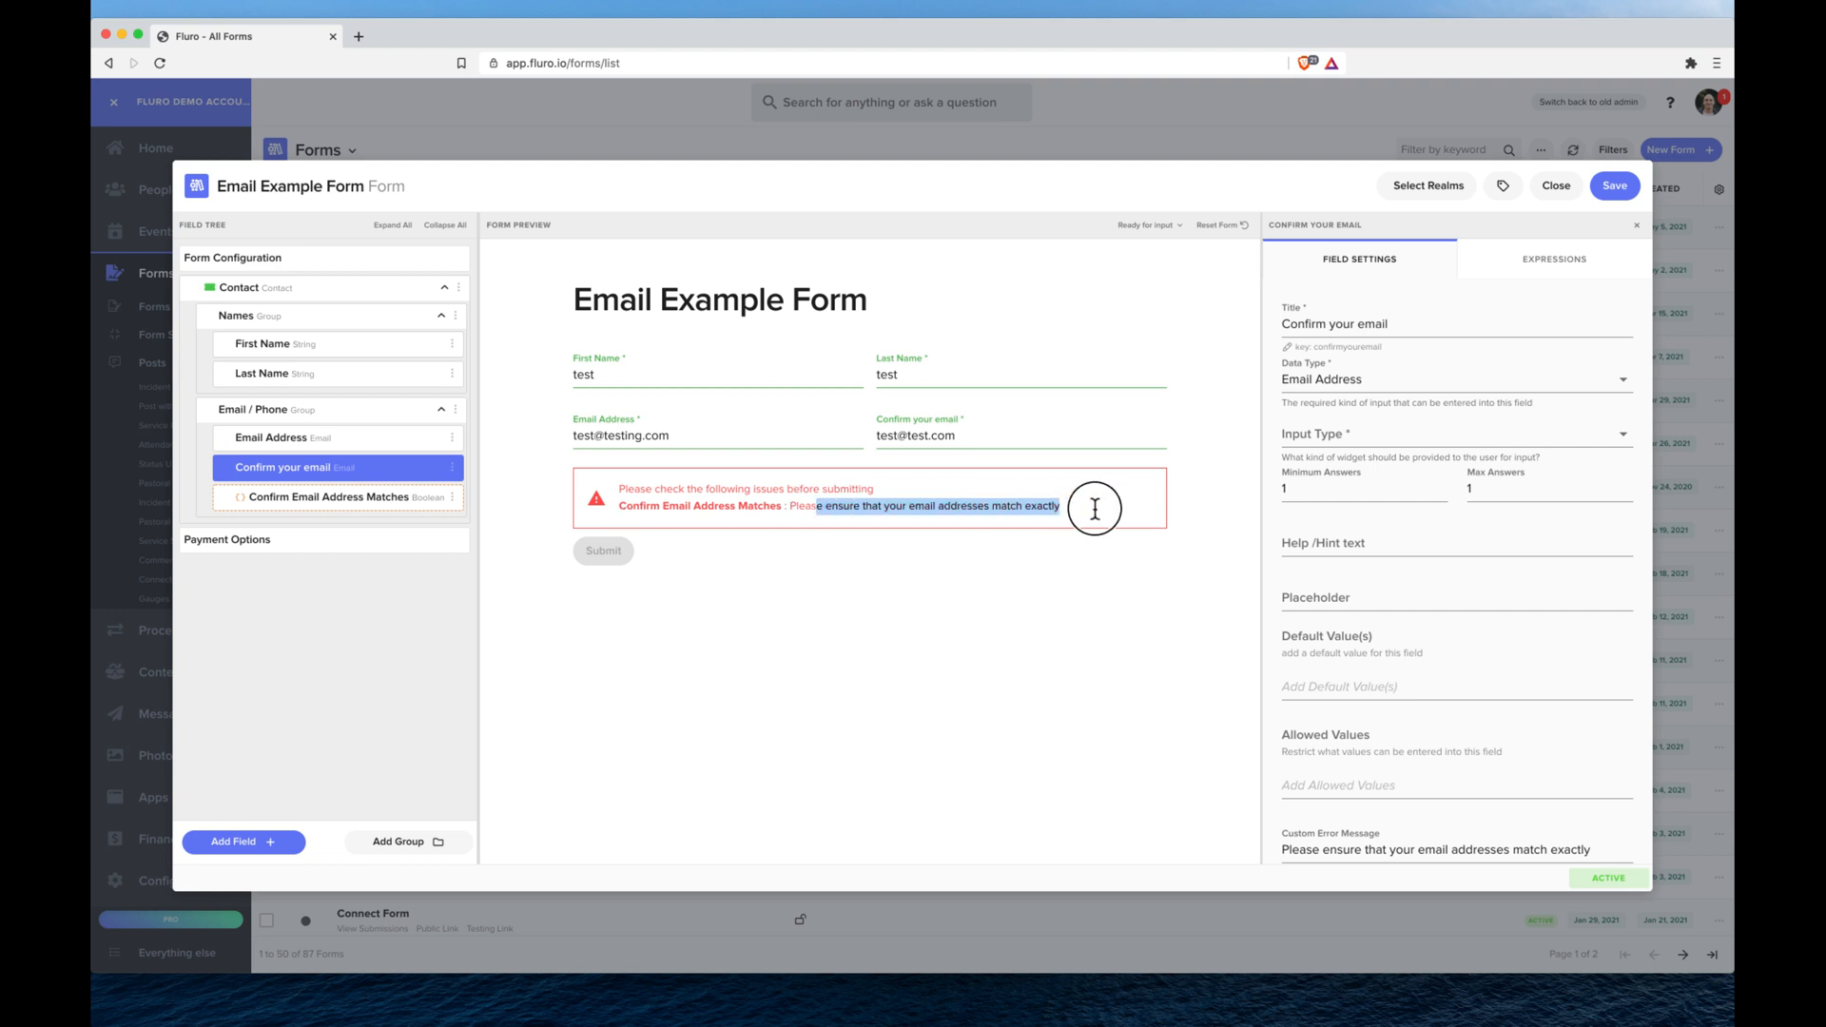
left_click(1094, 505)
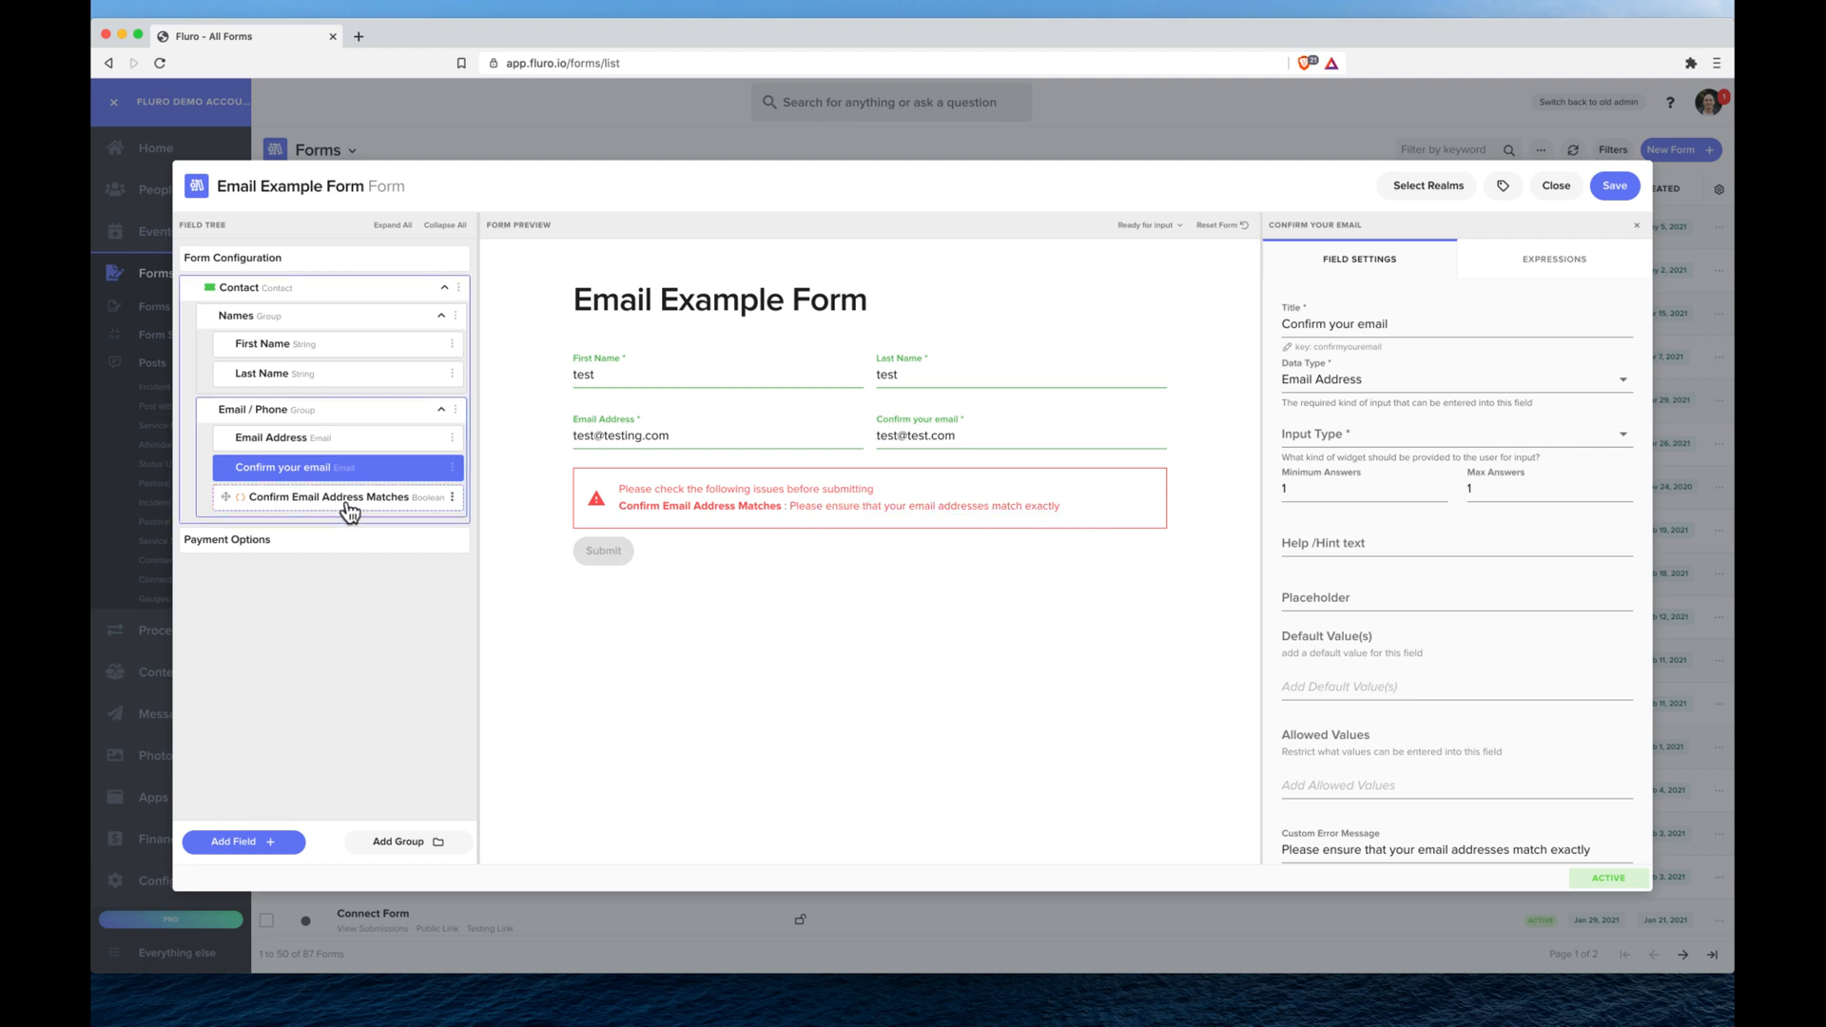
Reset the form preview and refill it with "test" for both names and the same email address in both email fields
left_click_drag(903, 437, 1023, 436)
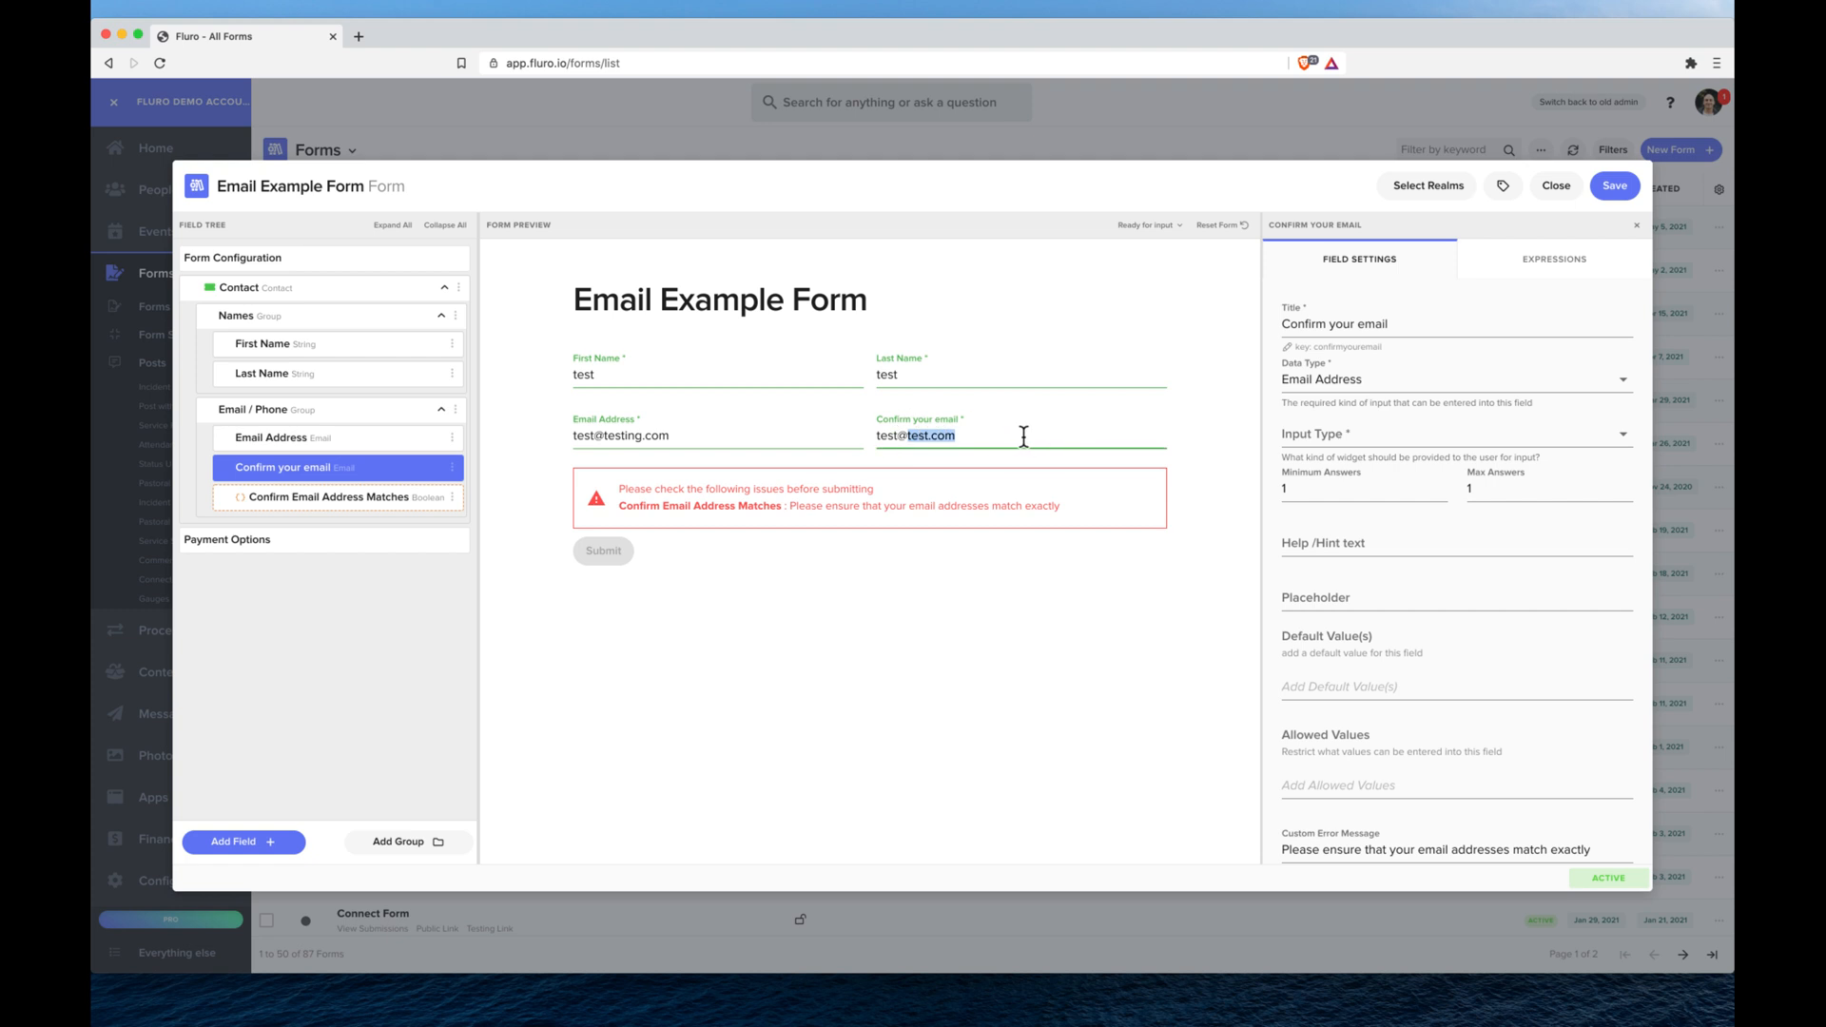
left_click(1220, 225)
left_click(733, 372)
type("test")
left_click(950, 385)
type("test")
left_click(706, 429)
type("test@test.com")
key("Tab")
type("test")
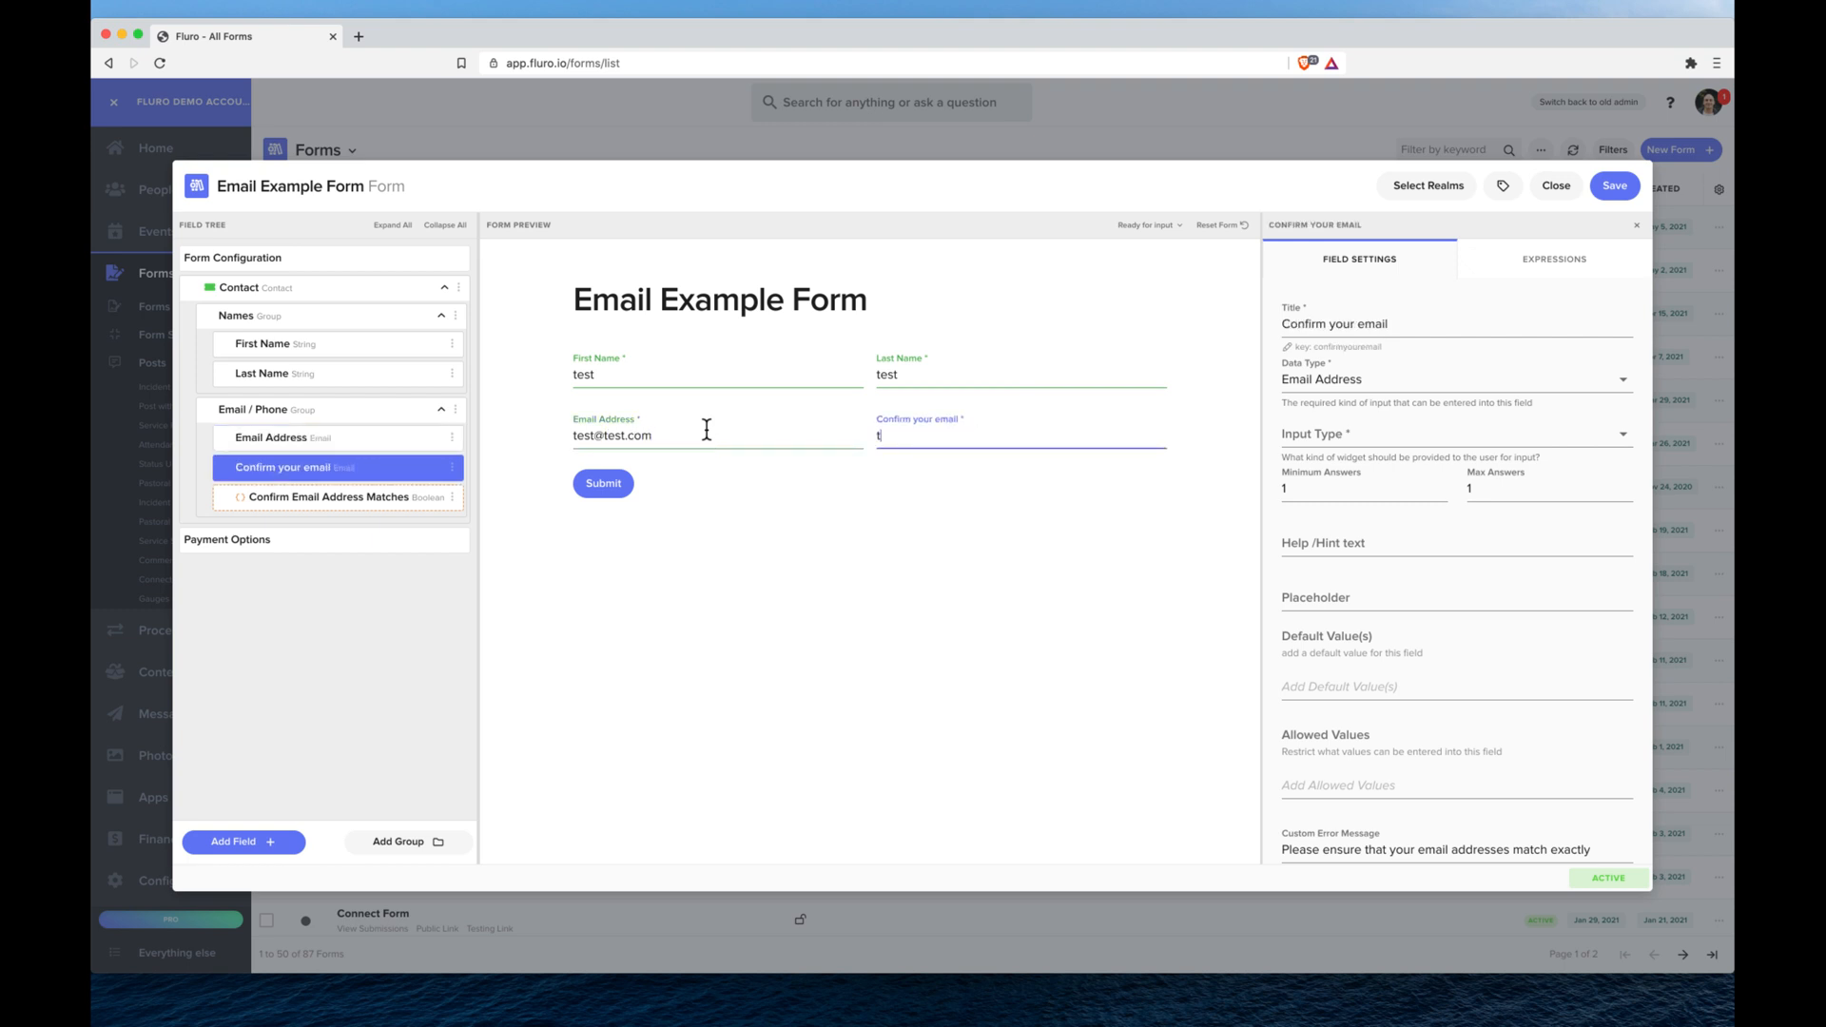